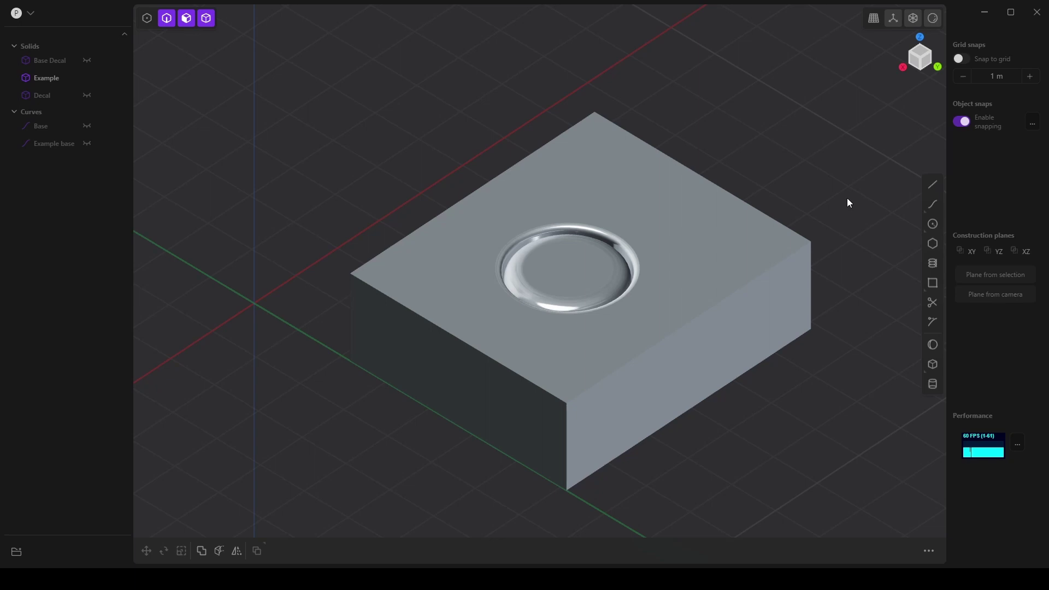
- Orbit the view and select the isolated flat Base circle curve
middle_drag(848, 200, 827, 187)
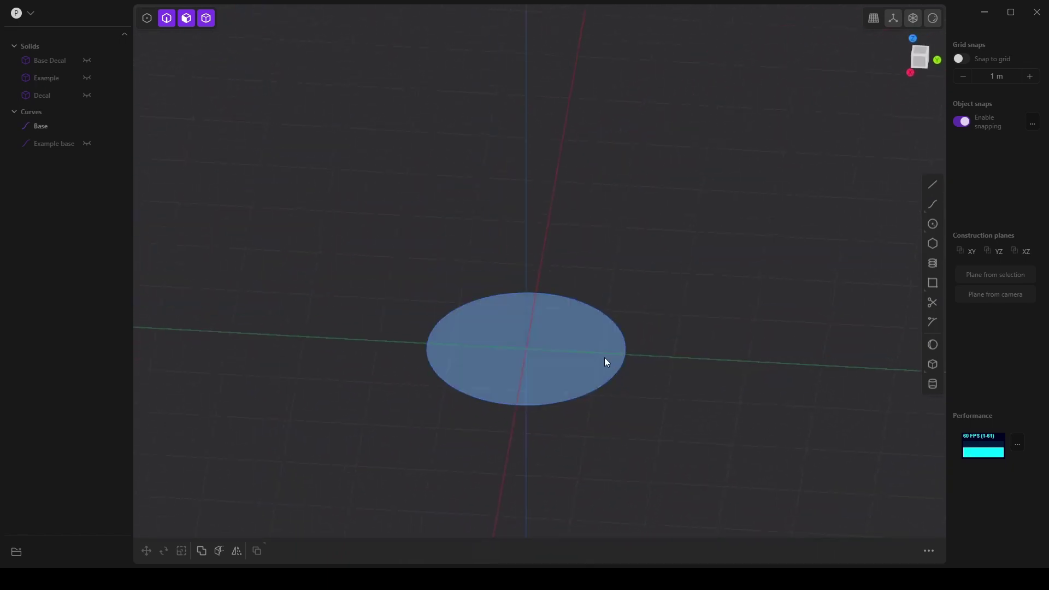
click(574, 346)
- Extrude the Base circle about 0.571 m upward into new cylinder Solid 15
key(e)
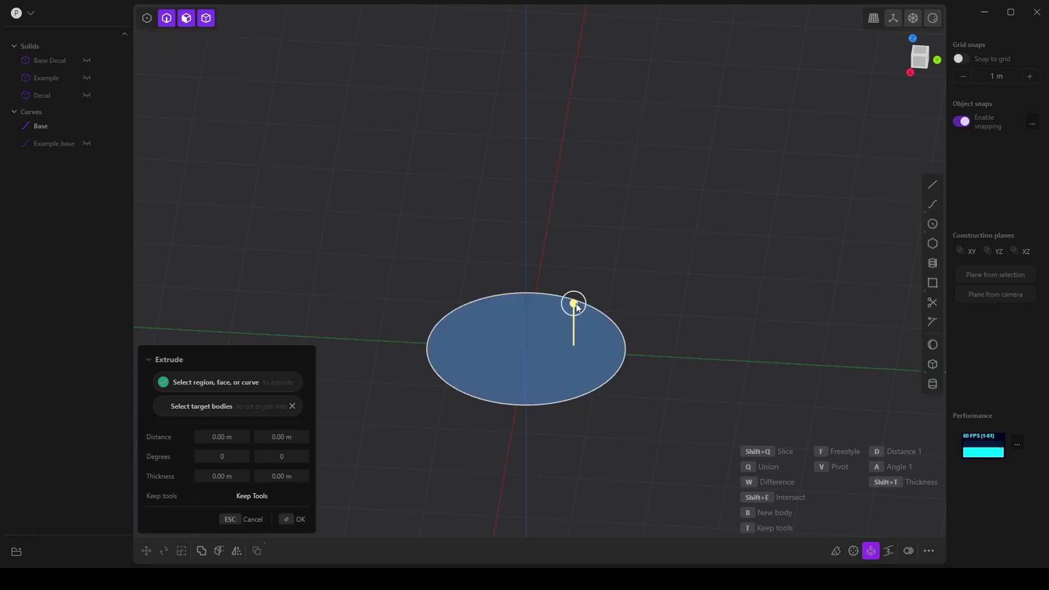
drag(577, 307, 573, 268)
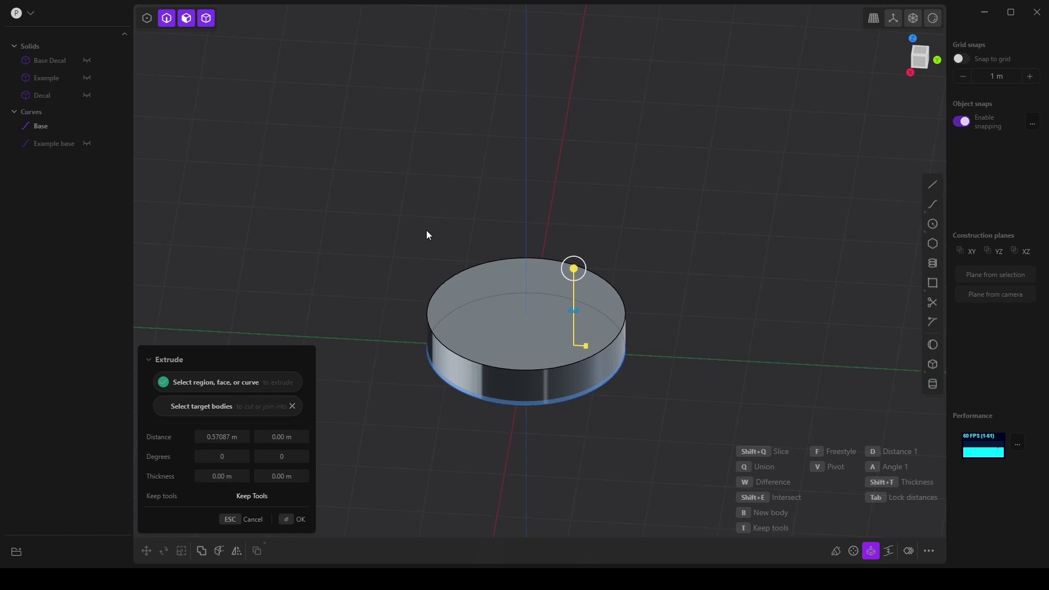
key(Return)
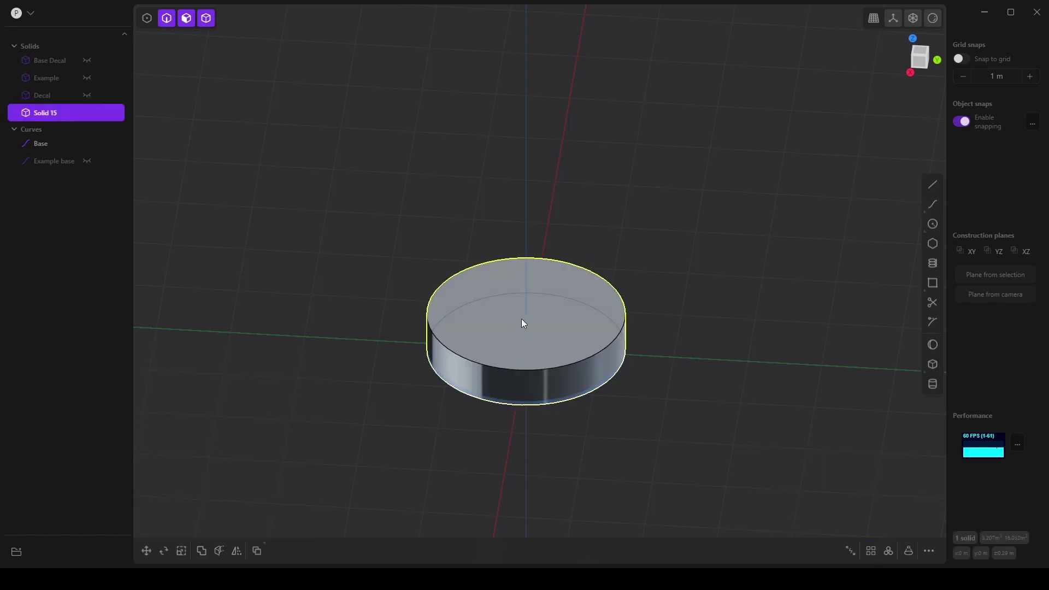
- Hollow the cylinder through its top face with about -0.15 m wall thickness
click(576, 345)
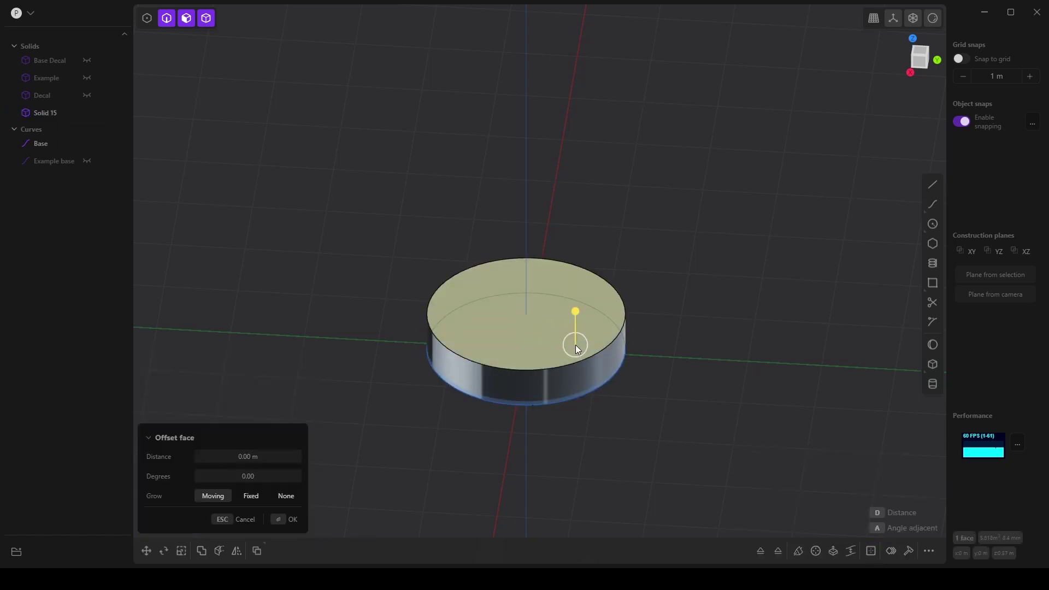
click(872, 551)
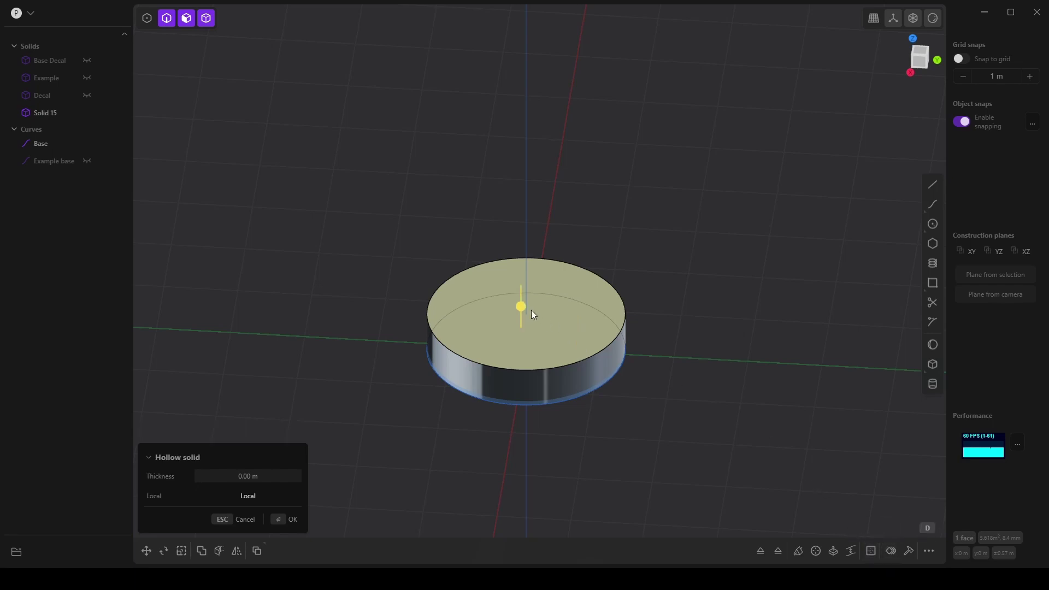
drag(522, 305, 526, 313)
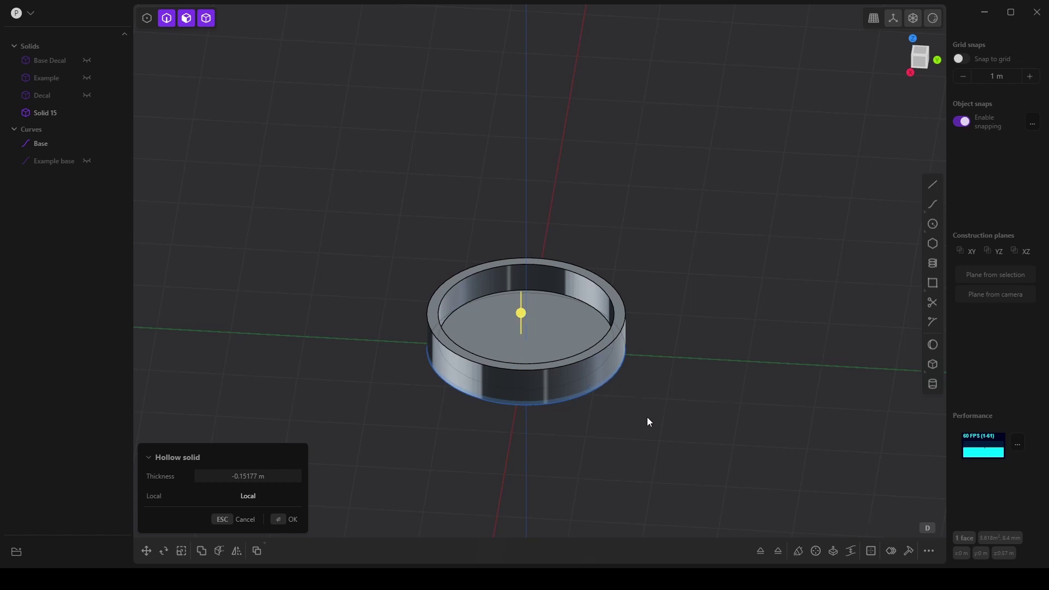
click(290, 519)
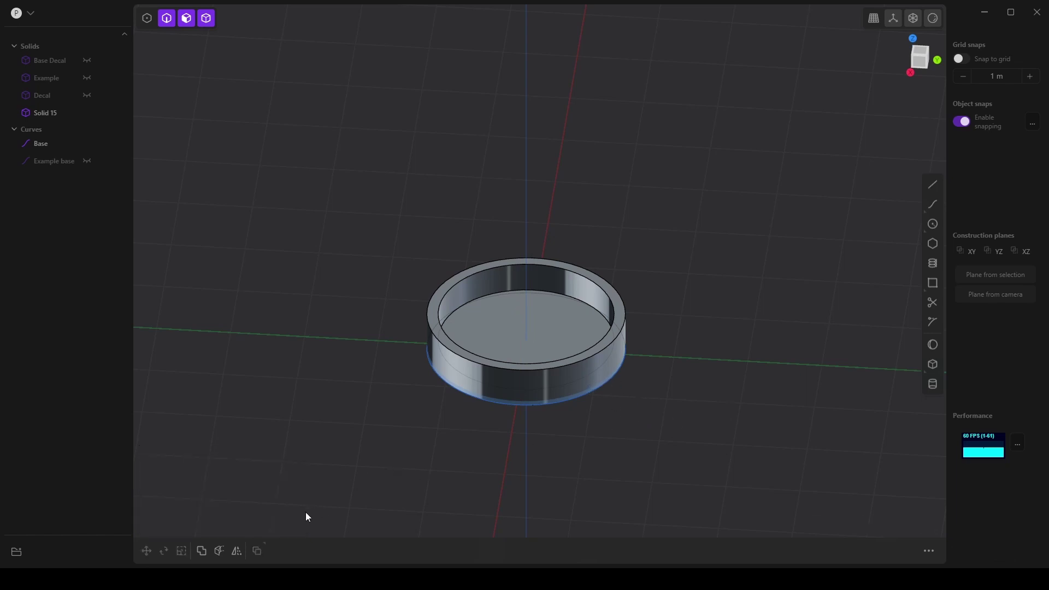
- Inset a circle 0.12 m in on the cup's inner floor with Offset curve
click(556, 315)
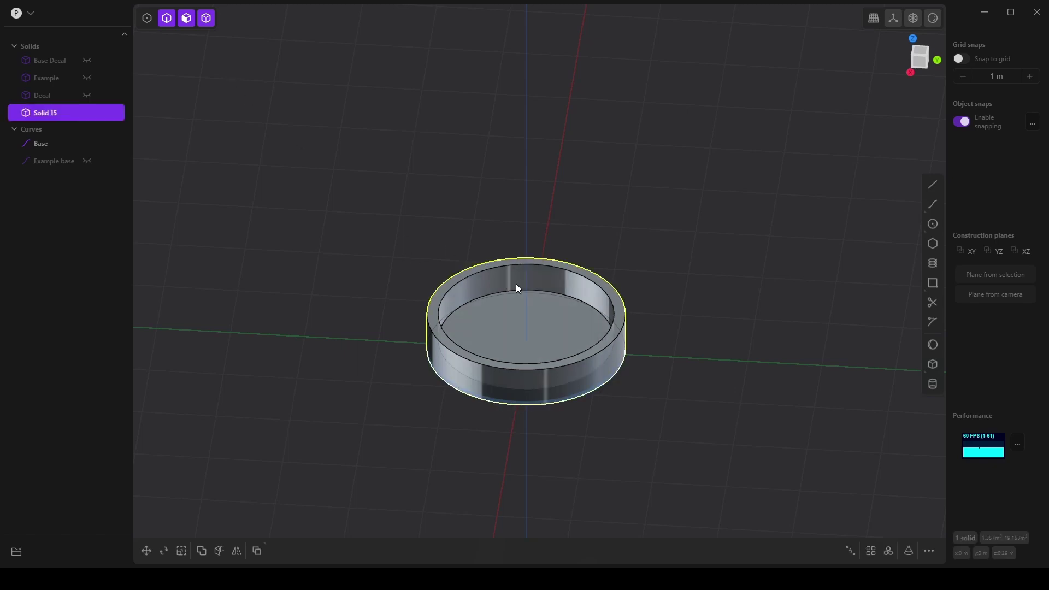
click(532, 304)
key(o)
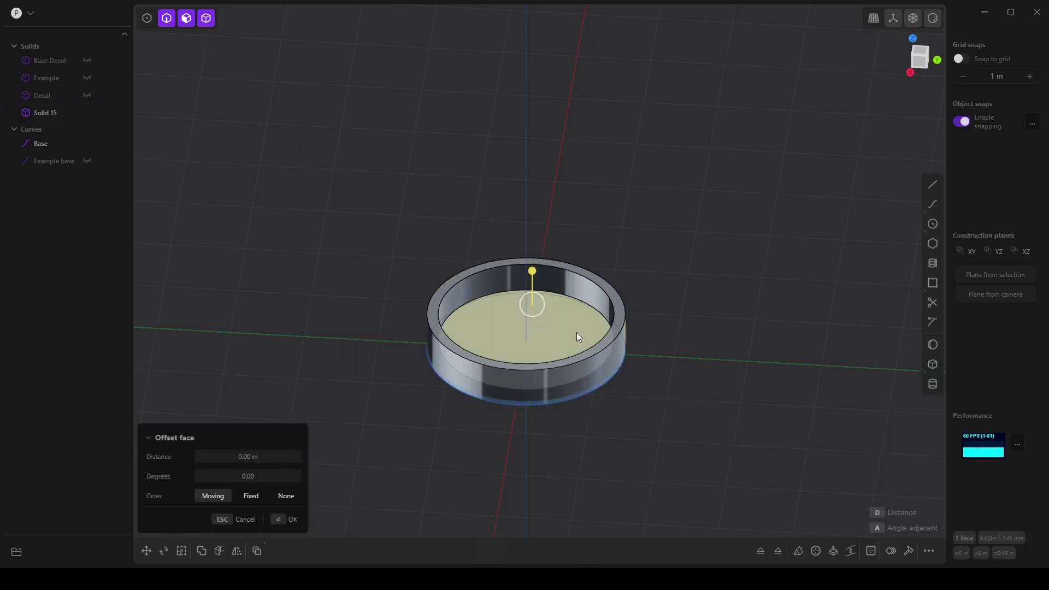
click(891, 551)
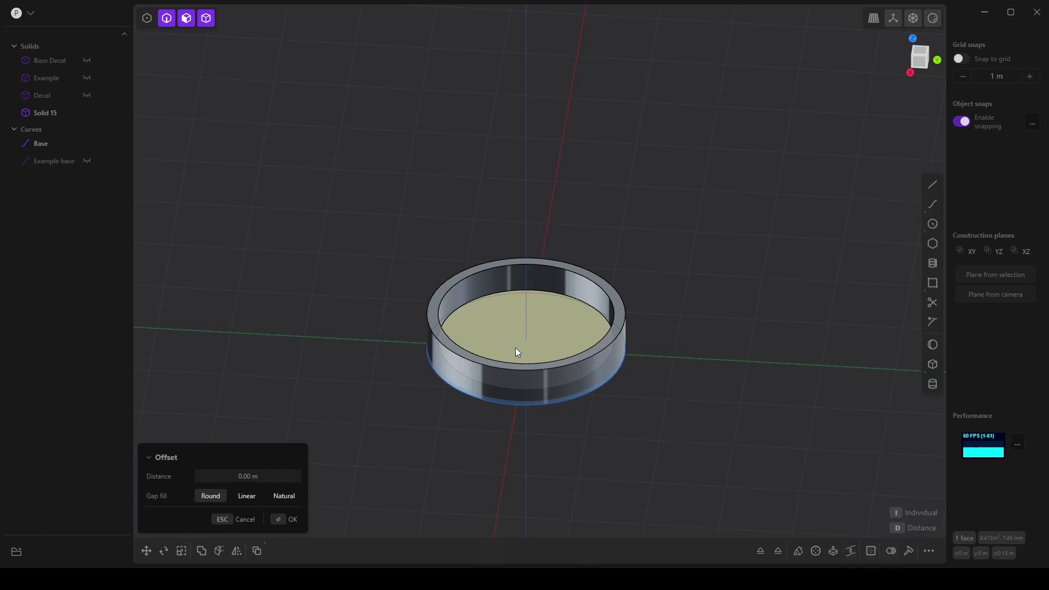
mouse_move(562, 403)
middle_down()
mouse_move(492, 452)
mouse_move(562, 401)
middle_up()
drag(209, 475, 233, 478)
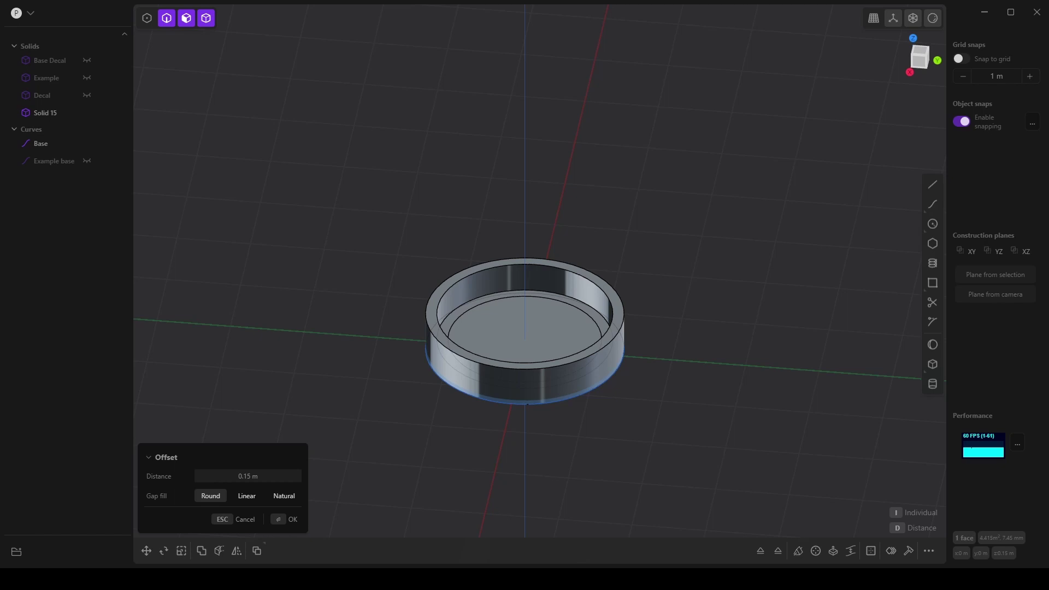
drag(233, 478, 227, 478)
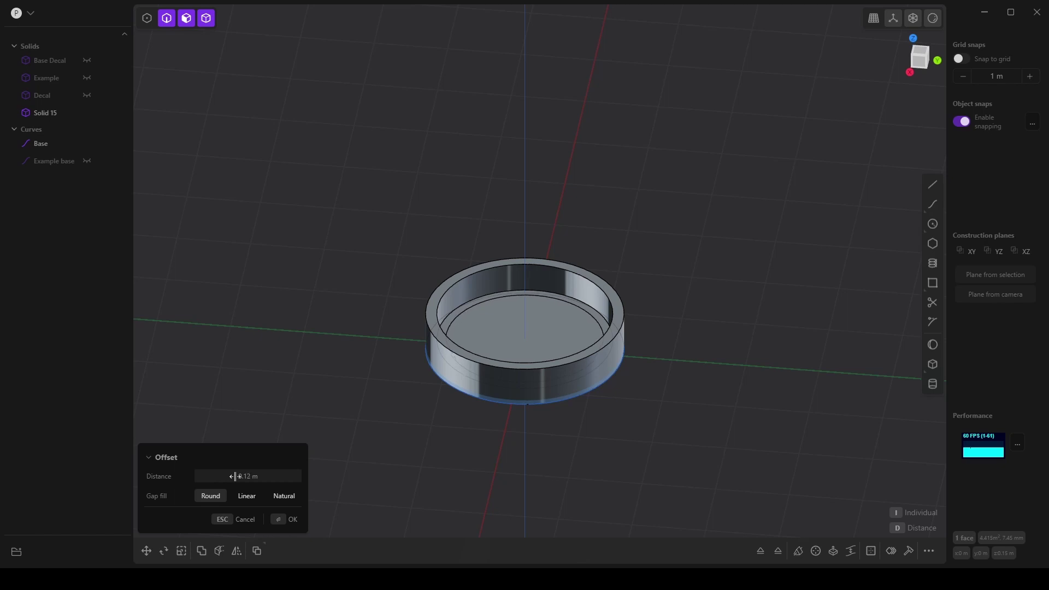
click(287, 521)
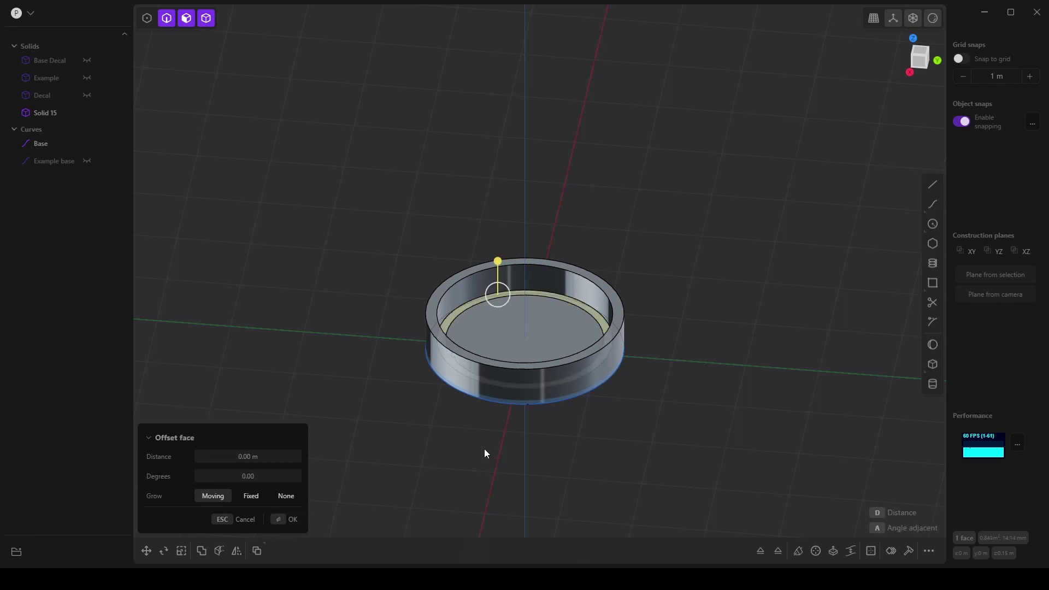
click(293, 521)
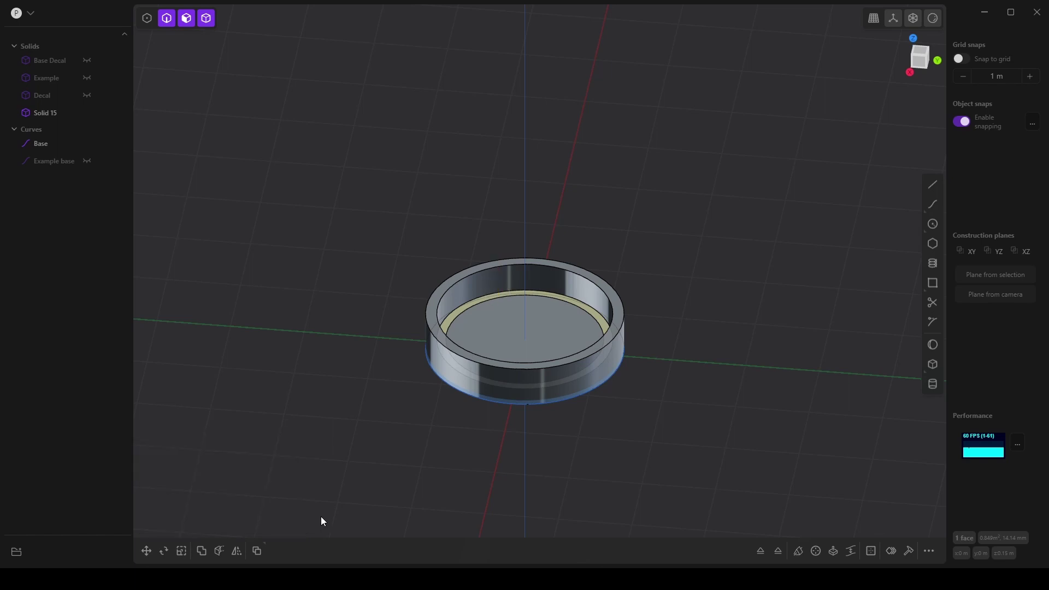
- Raise the inner floor disc about 0.39 m with an offset face
click(522, 302)
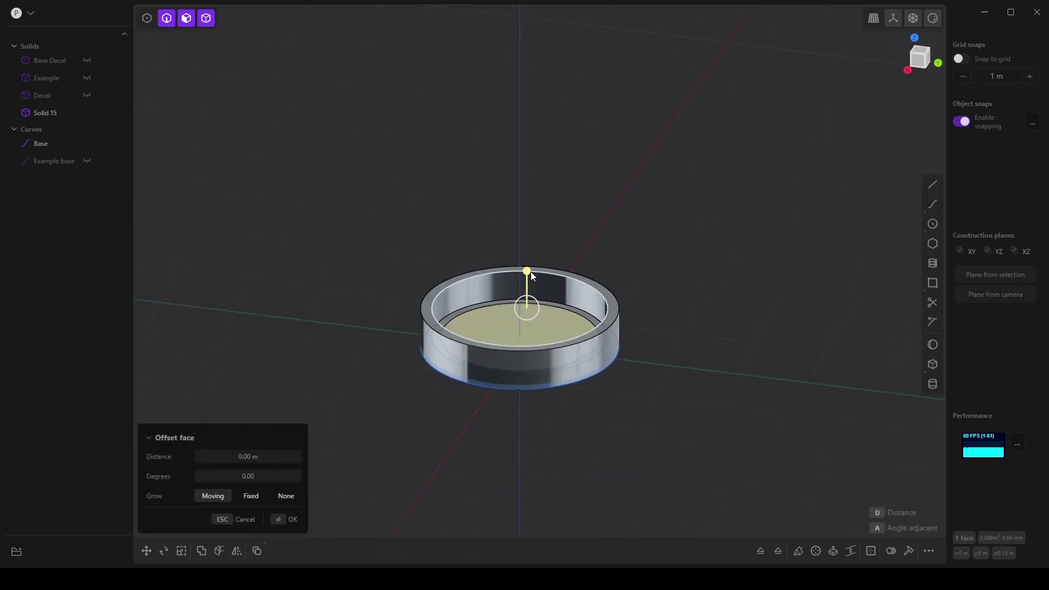
drag(529, 272, 532, 248)
scroll(530, 340, up, 5)
middle_drag(532, 384, 503, 235)
drag(521, 264, 520, 261)
middle_drag(520, 274, 526, 264)
drag(512, 270, 514, 274)
middle_drag(514, 274, 494, 333)
mouse_move(563, 360)
middle_down()
mouse_move(564, 374)
mouse_move(590, 332)
mouse_move(560, 373)
mouse_move(559, 350)
middle_up()
drag(524, 242, 526, 239)
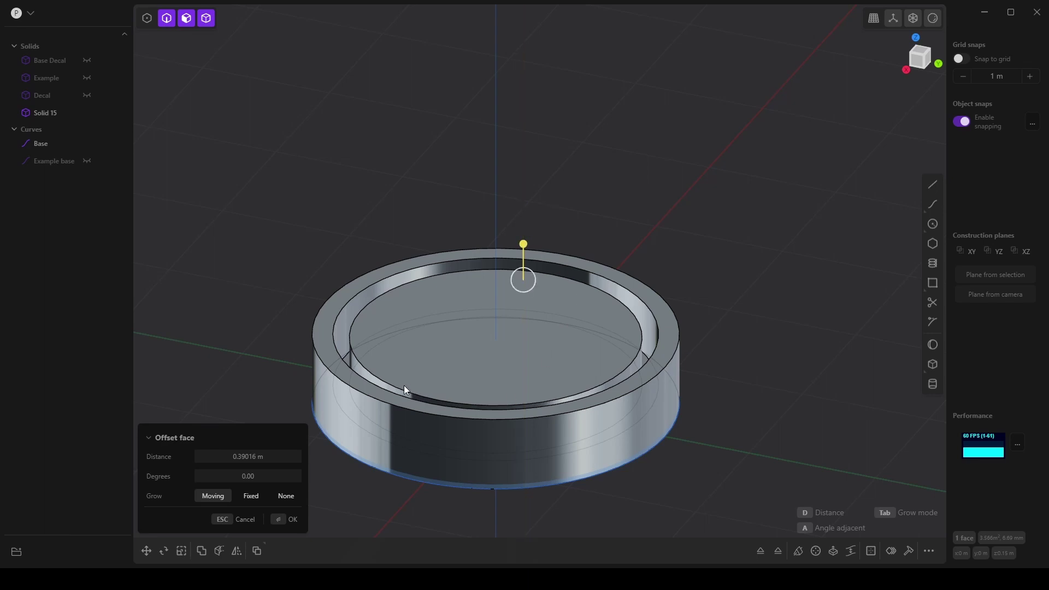
click(284, 519)
click(411, 334)
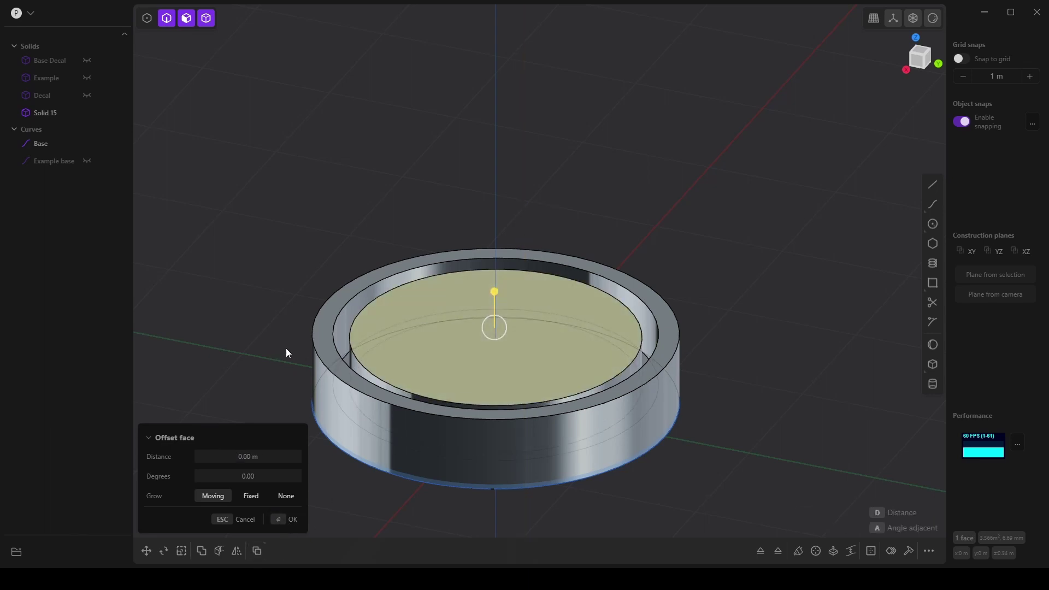
mouse_move(287, 348)
middle_down()
mouse_move(255, 386)
mouse_move(271, 352)
middle_up()
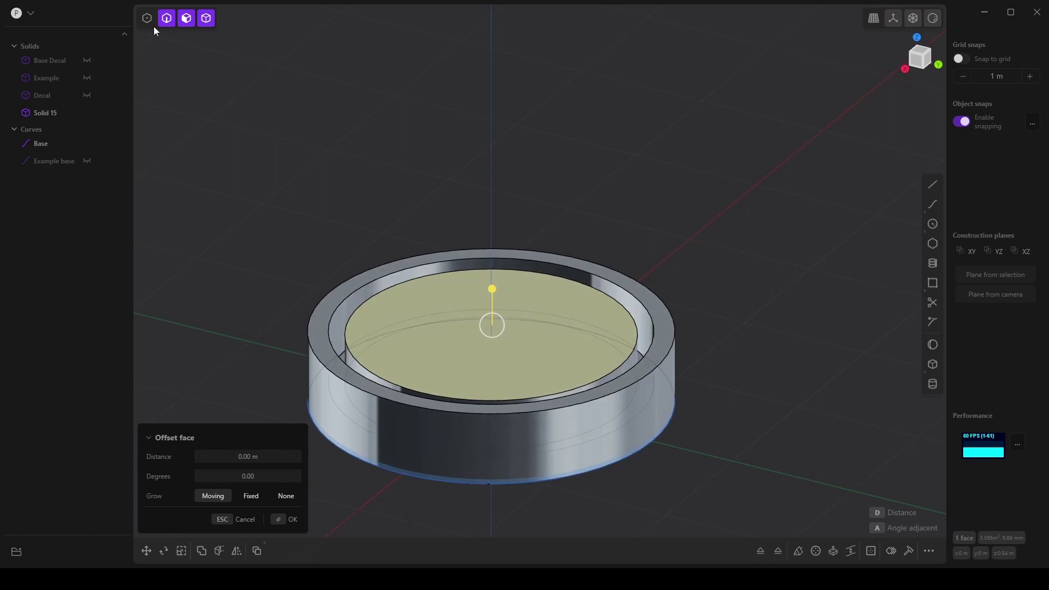
- Round the cup's inner top rim edge with a fillet
click(360, 289)
drag(360, 290, 391, 317)
middle_drag(392, 317, 349, 346)
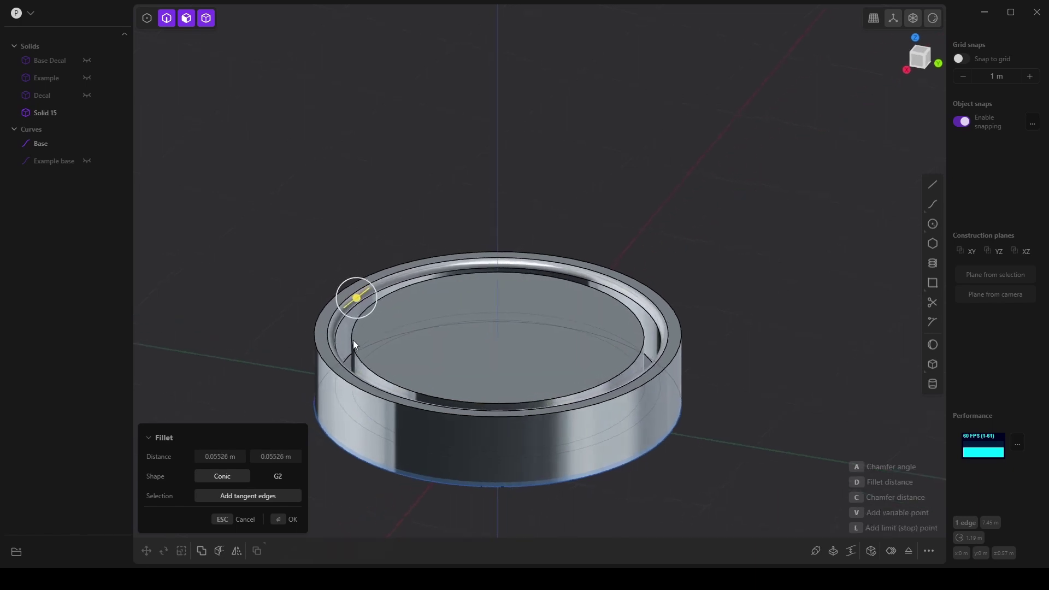
key(Return)
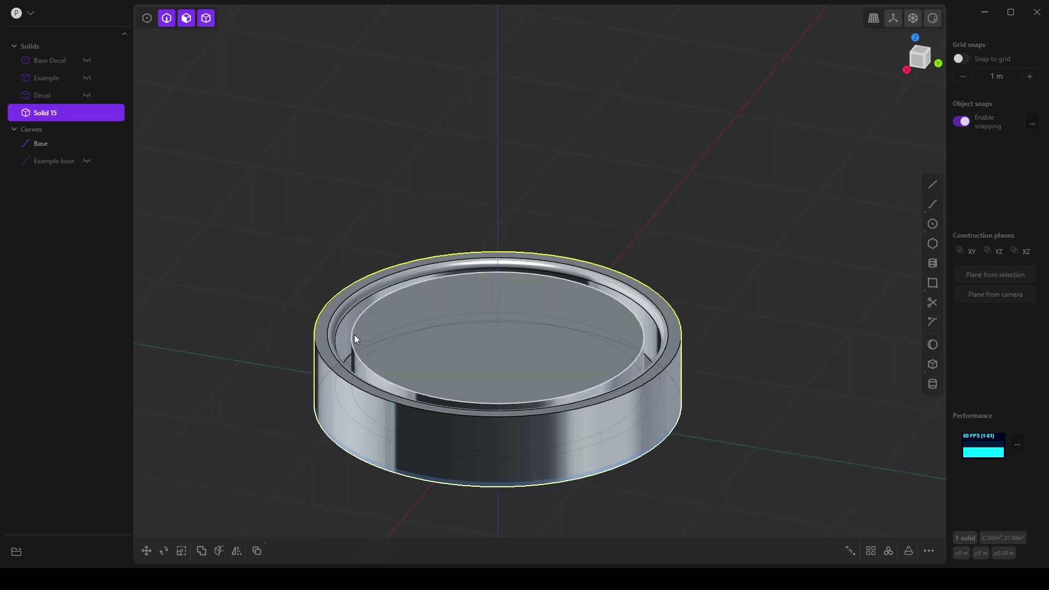
- Fillet the raised disc's edge at about 0.237 m with G2 shape
click(352, 333)
key(f)
drag(353, 334, 453, 332)
click(280, 478)
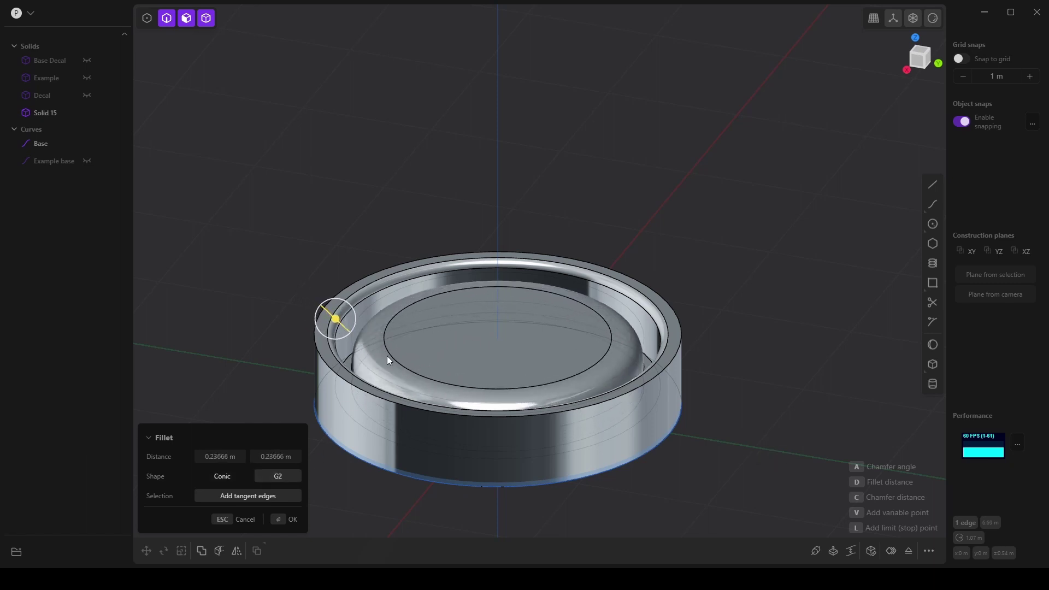
middle_drag(389, 355, 282, 295)
scroll(388, 360, up, 5)
scroll(306, 341, down, 5)
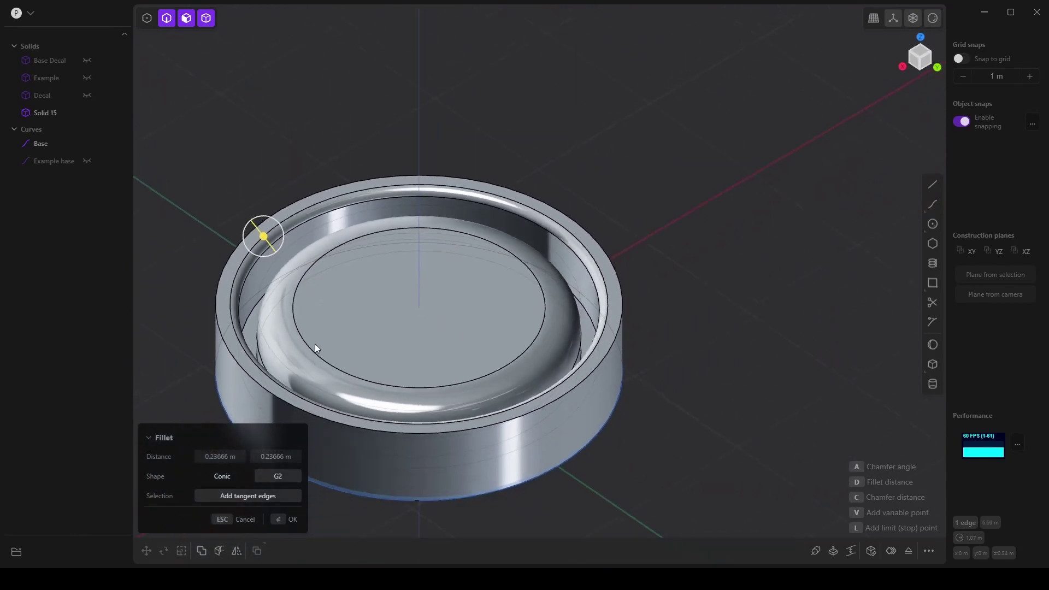
middle_drag(322, 345, 398, 324)
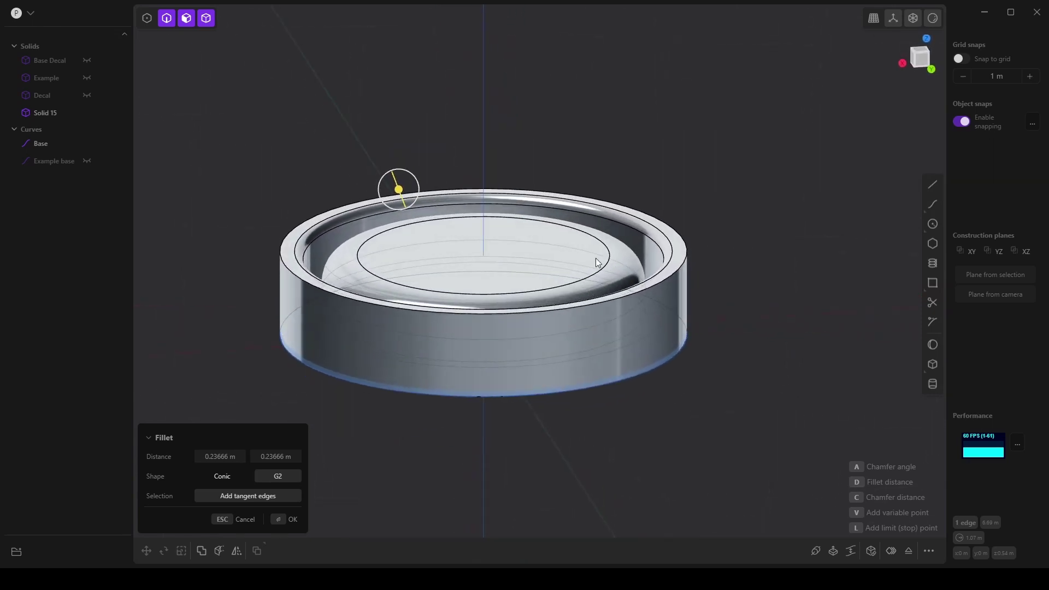
middle_drag(766, 228, 759, 241)
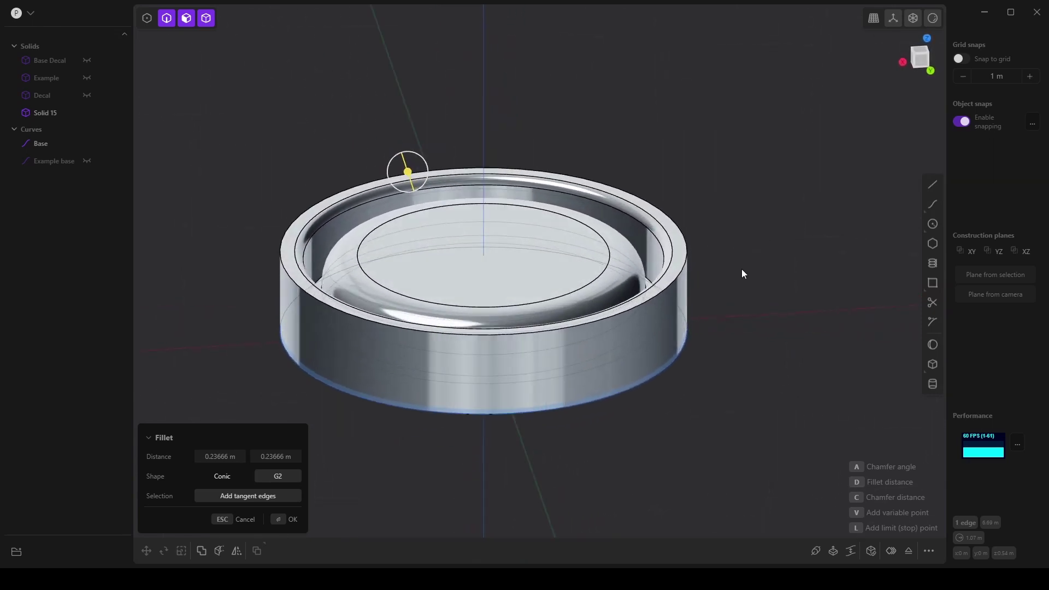
click(293, 519)
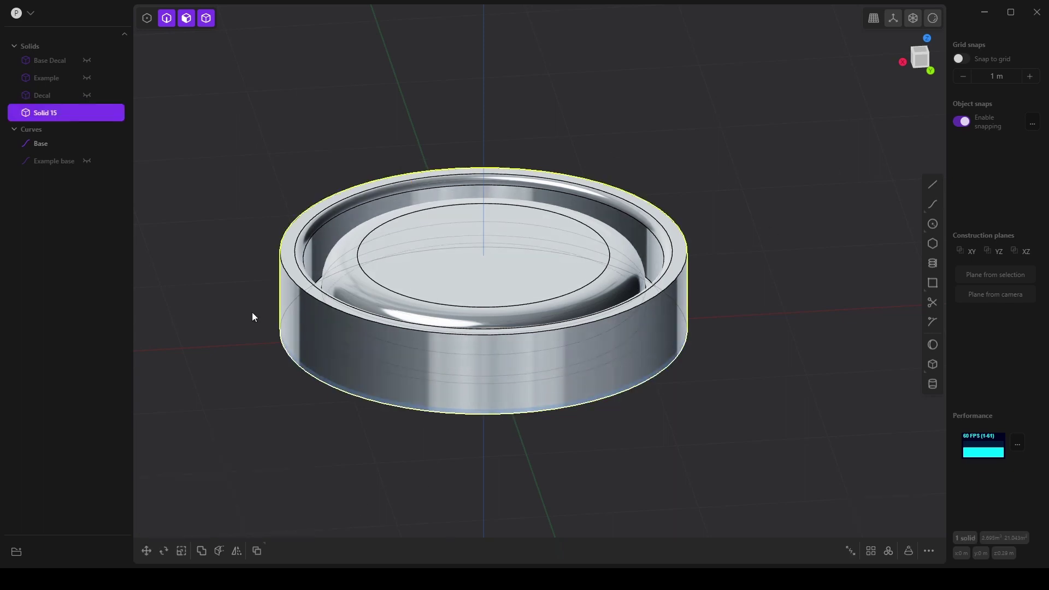
- Hide the Base Decal 2 solid and select the circular Base curve in the outliner
middle_drag(269, 301, 237, 354)
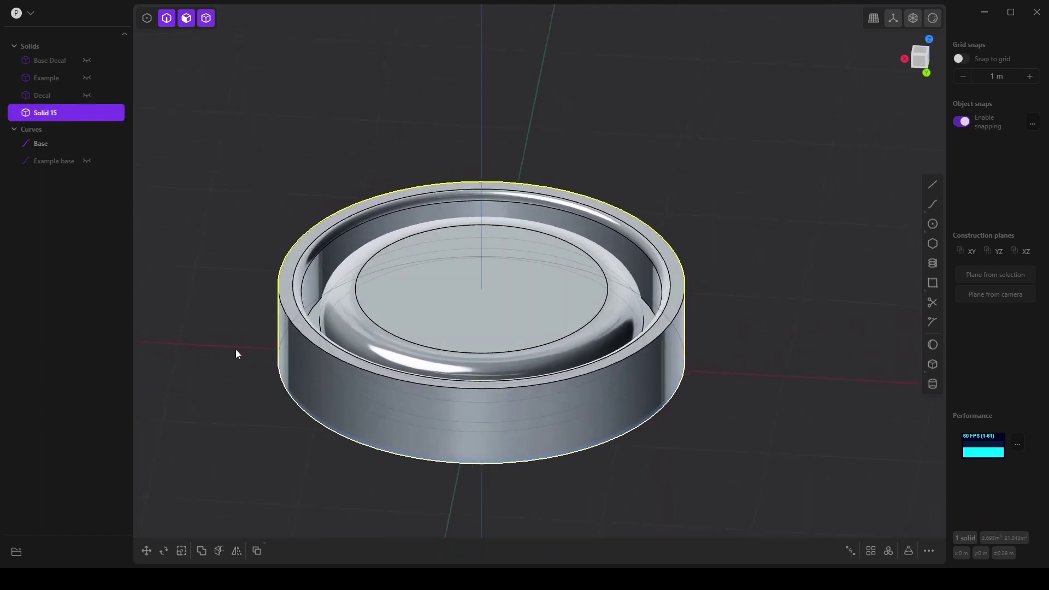
click(87, 113)
click(49, 113)
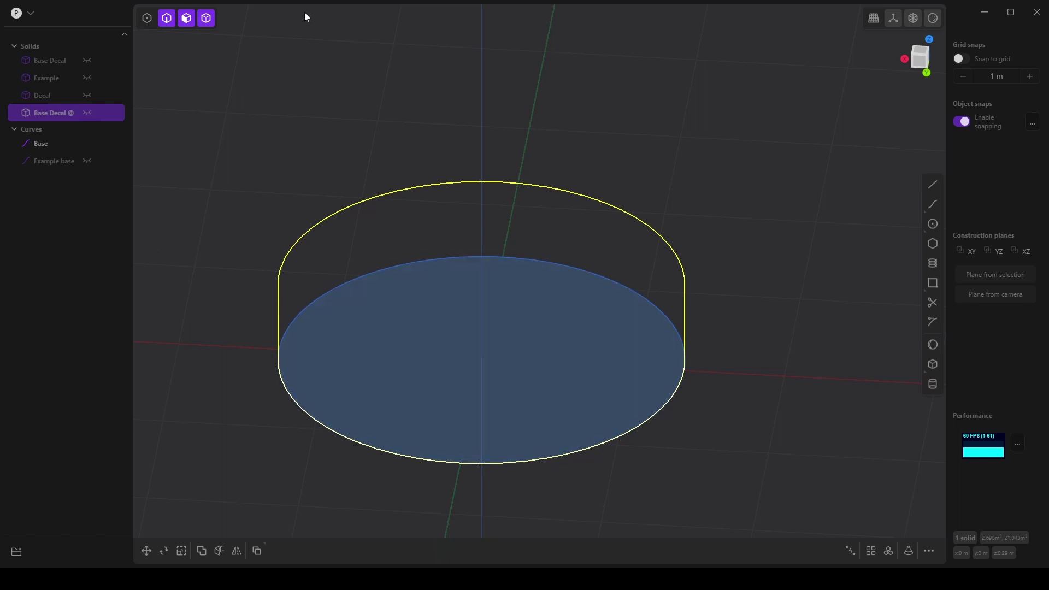
mouse_move(60, 113)
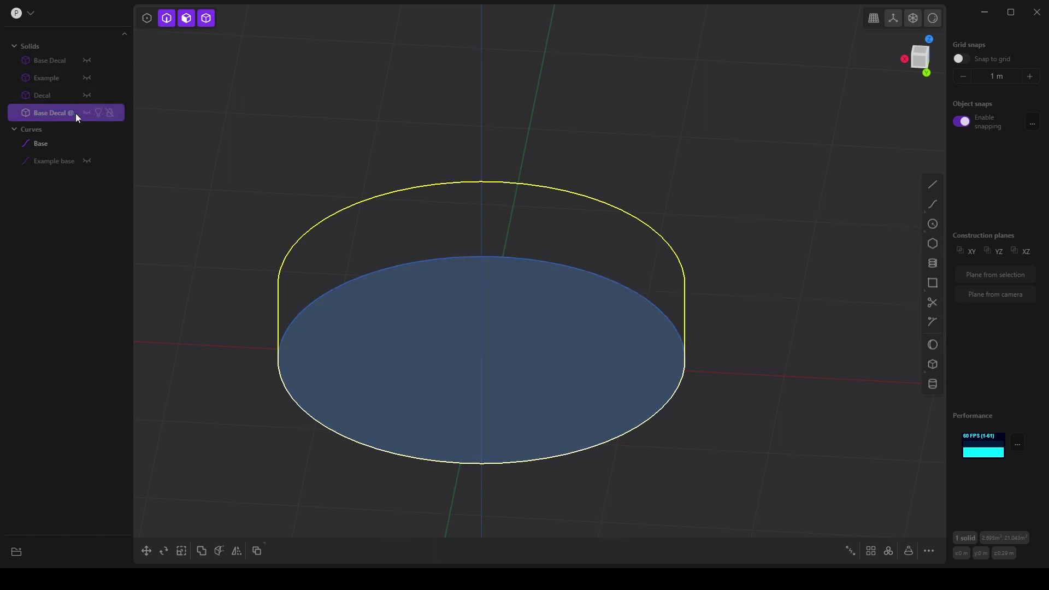
key(Delete)
key(ctrl+z)
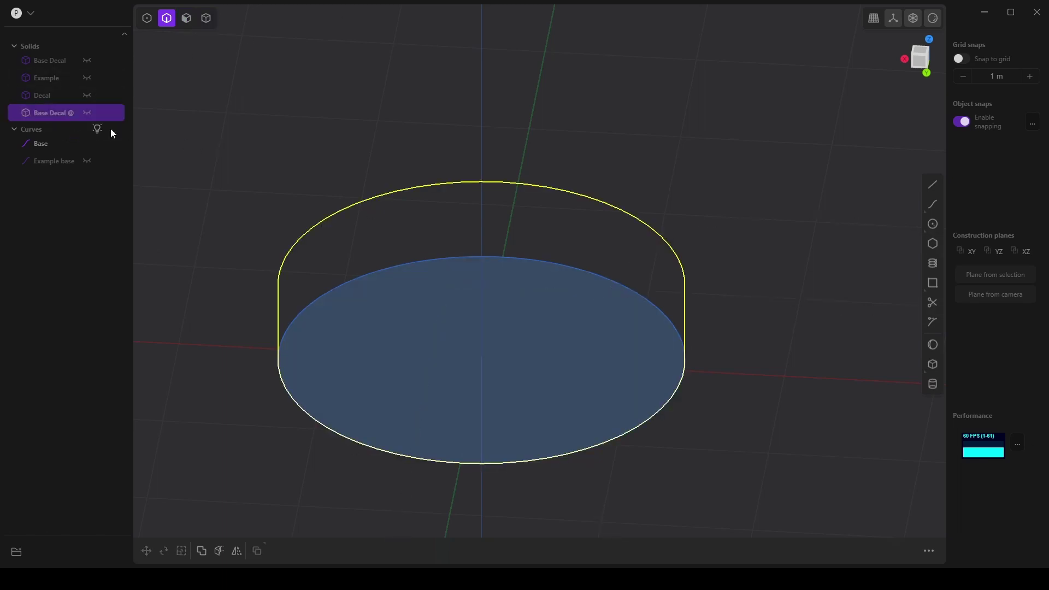
click(59, 116)
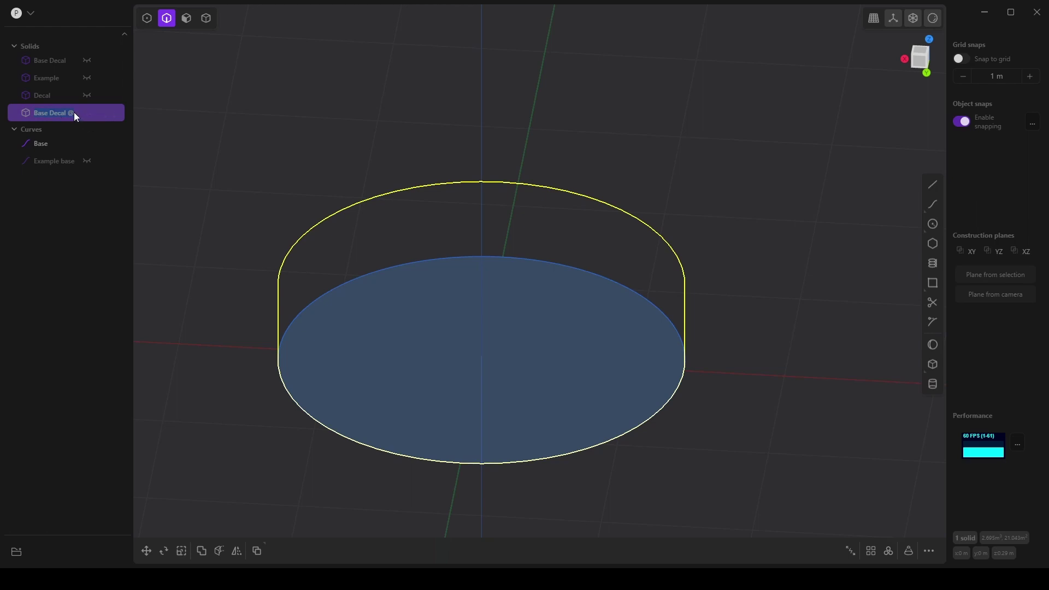
double_click(74, 113)
key(Return)
click(46, 145)
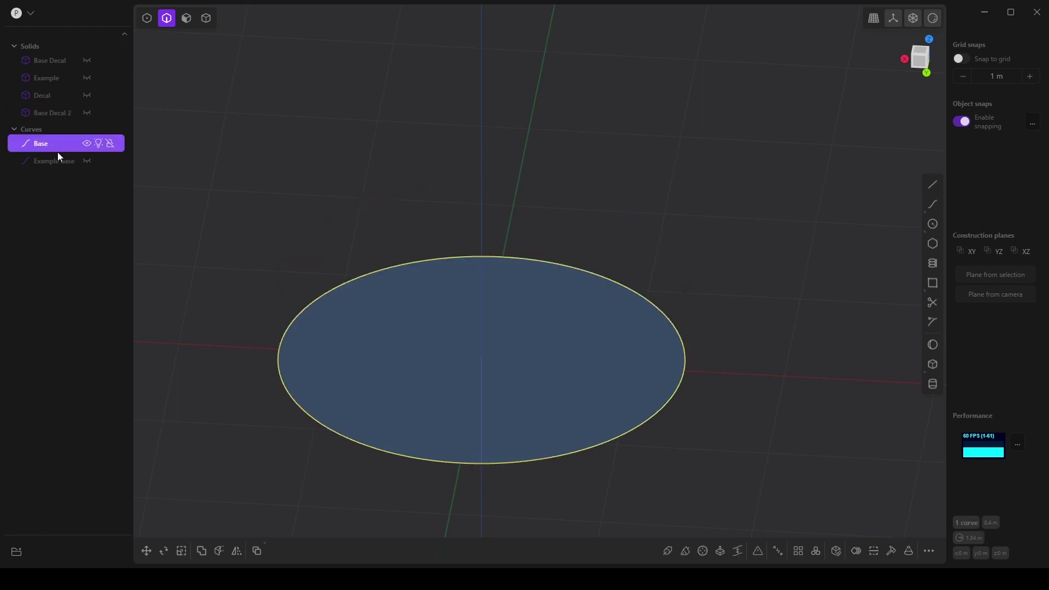
middle_drag(472, 379, 472, 365)
- Extrude the Base circle about 1.40488 m into a new cylinder
key(Escape)
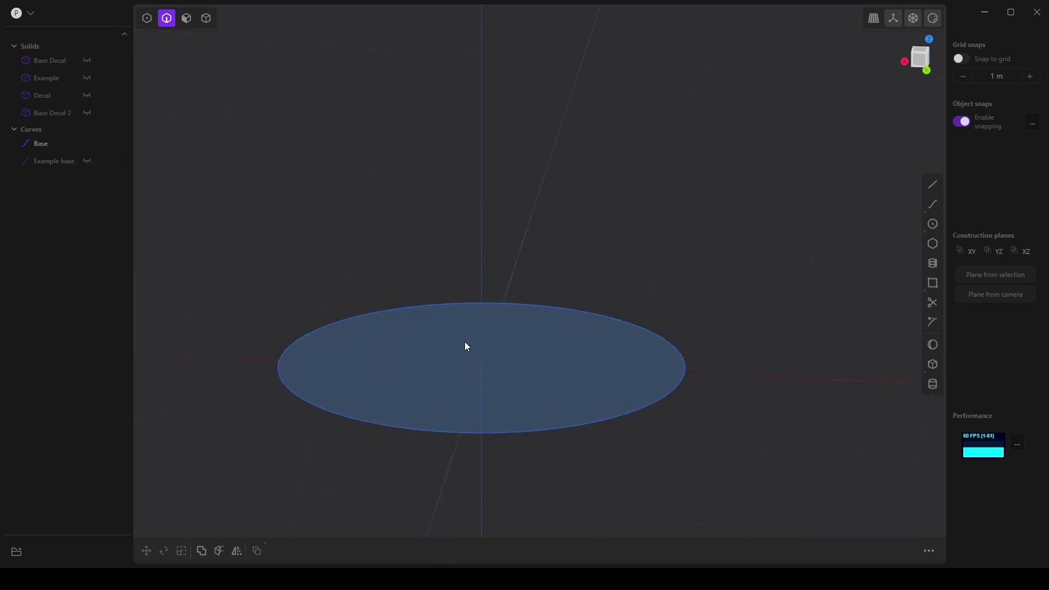
click(434, 369)
drag(433, 322, 434, 116)
middle_drag(435, 116, 463, 265)
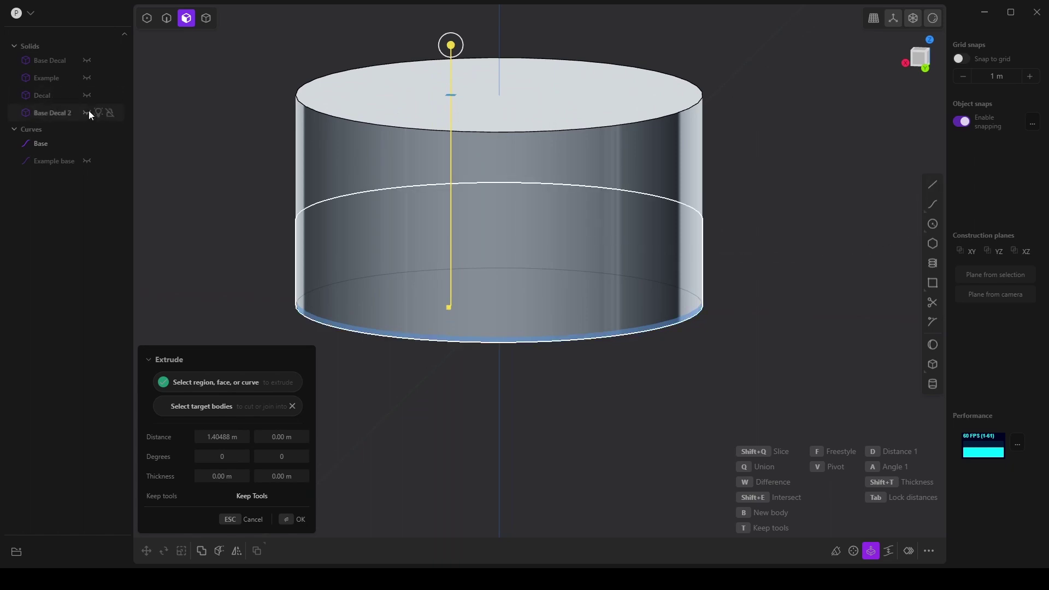
key(Return)
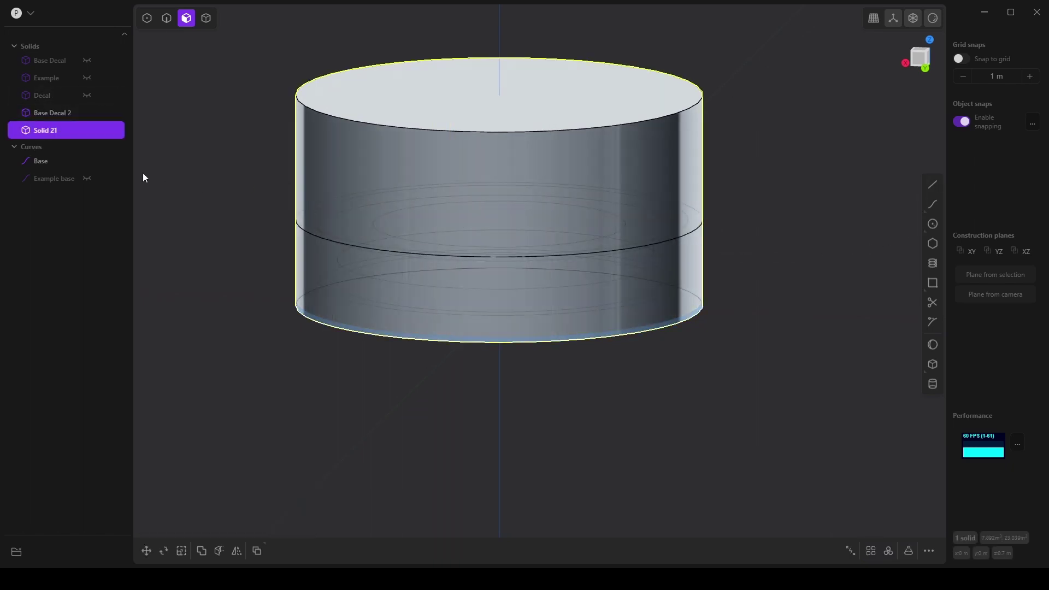
- Rename the new cylinder solid to 'Decal 2'
click(46, 134)
text(Decal 2)
key(Return)
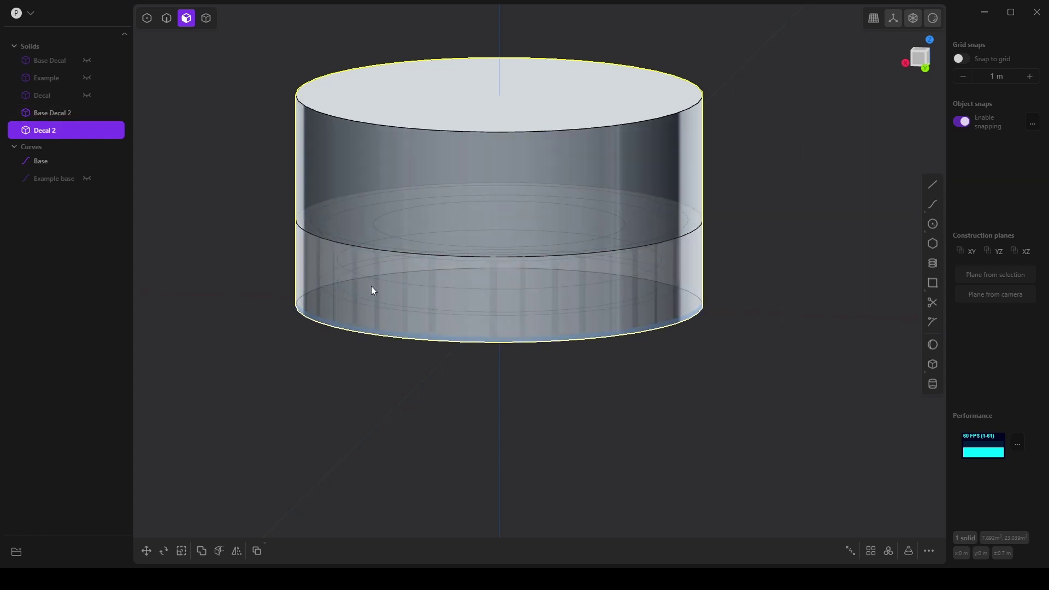
middle_drag(440, 327, 406, 358)
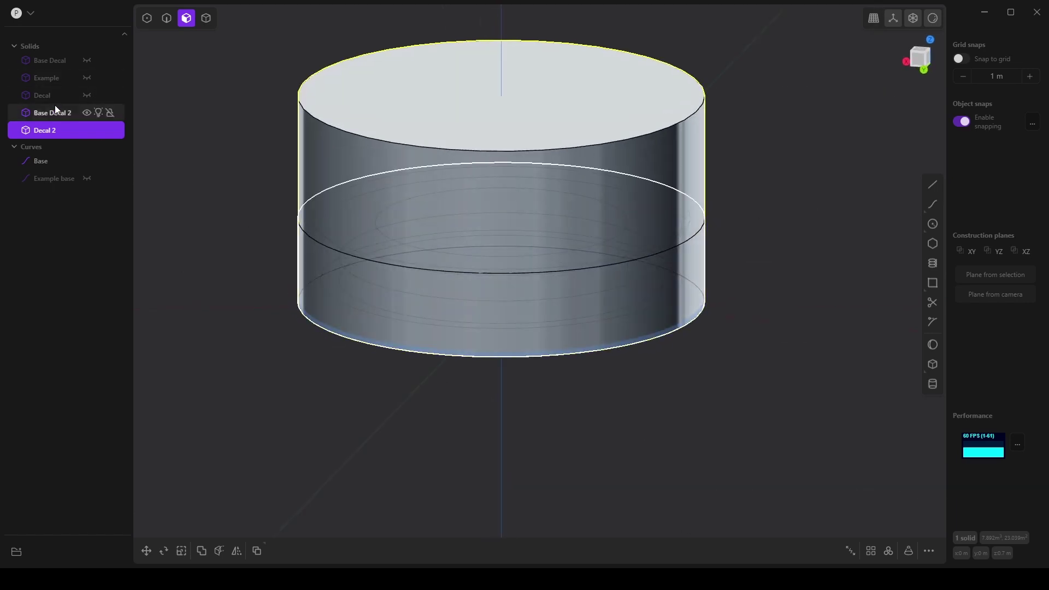
- Boolean-subtract Base Decal 2 from Decal 2, retrying after undoing a failed first attempt
shift+click(49, 113)
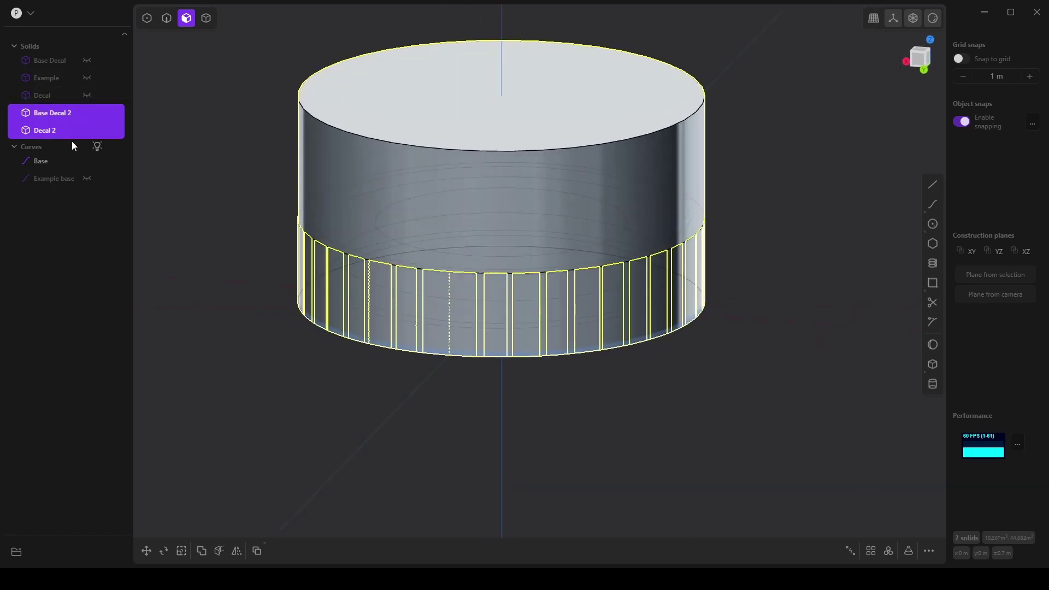
click(201, 552)
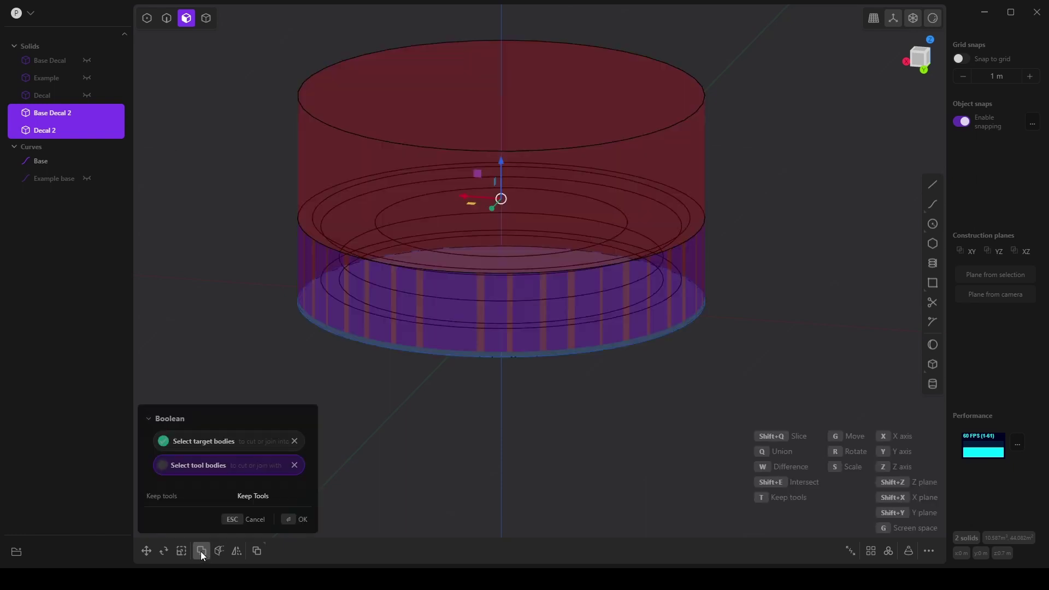
click(300, 520)
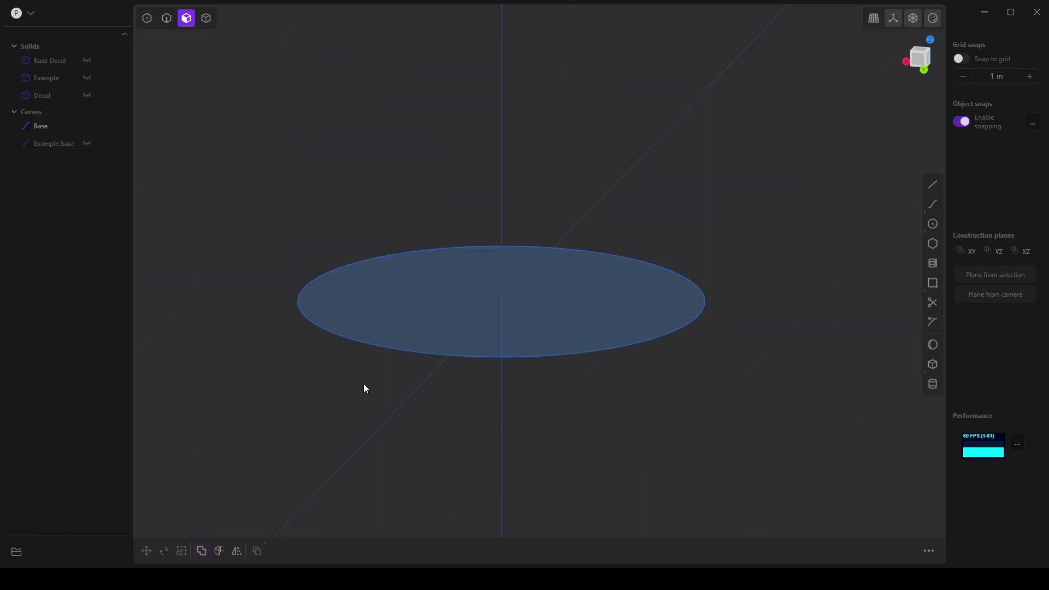
key(ctrl+z)
click(49, 131)
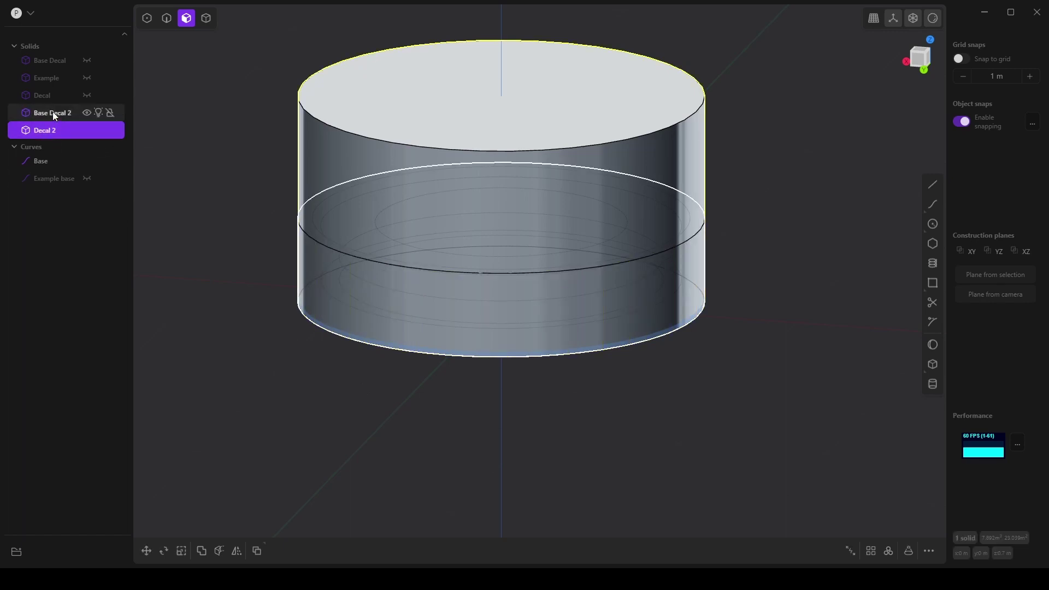
shift+click(52, 112)
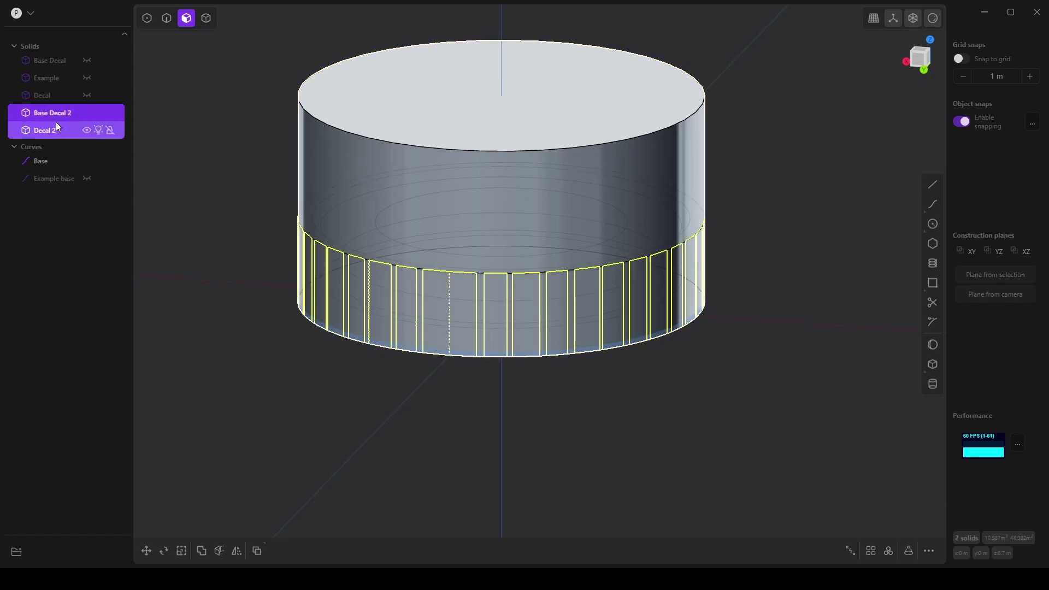
click(202, 550)
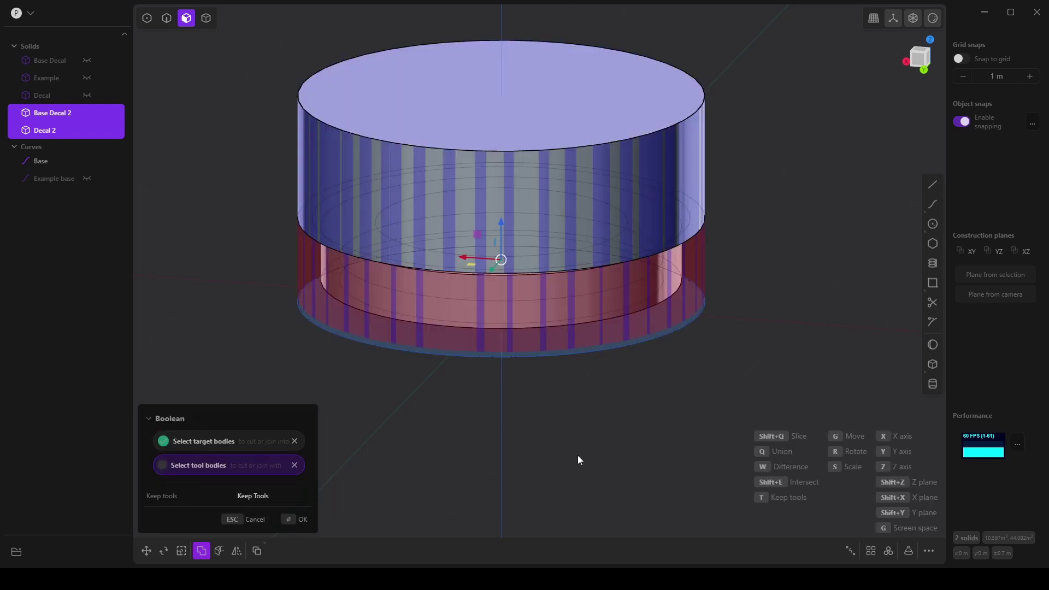
click(303, 520)
mouse_move(376, 425)
middle_down()
mouse_move(366, 380)
mouse_move(423, 347)
mouse_move(447, 313)
mouse_move(462, 355)
mouse_move(508, 373)
mouse_move(370, 416)
mouse_move(352, 339)
mouse_move(397, 407)
mouse_move(370, 436)
middle_up()
- Draw a rectangle, Curve 23, on the ground plane beside the decal
scroll(398, 404, down, 2)
scroll(370, 436, down, 3)
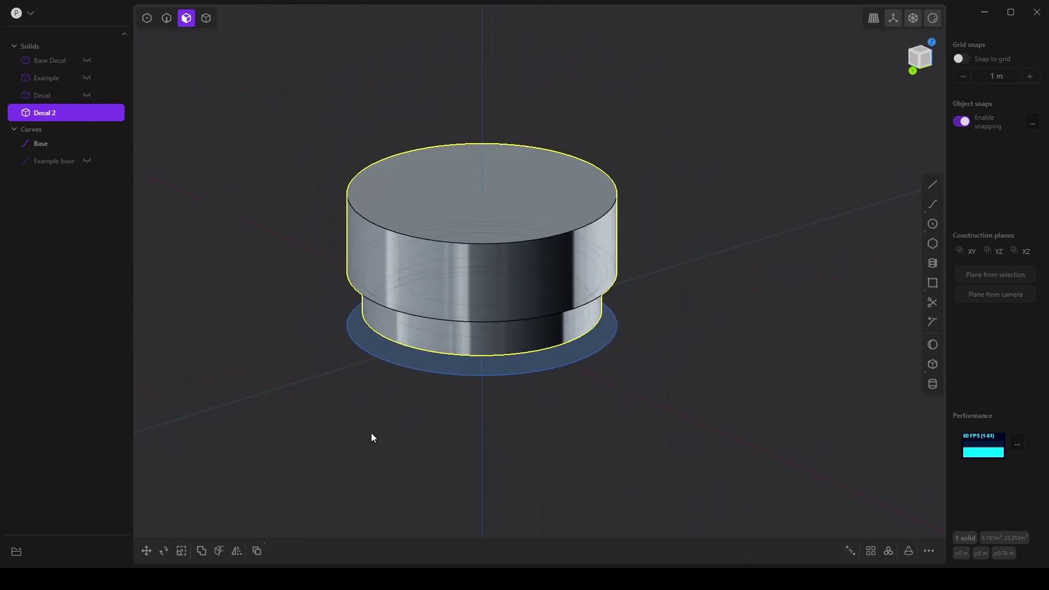
scroll(394, 426, down, 4)
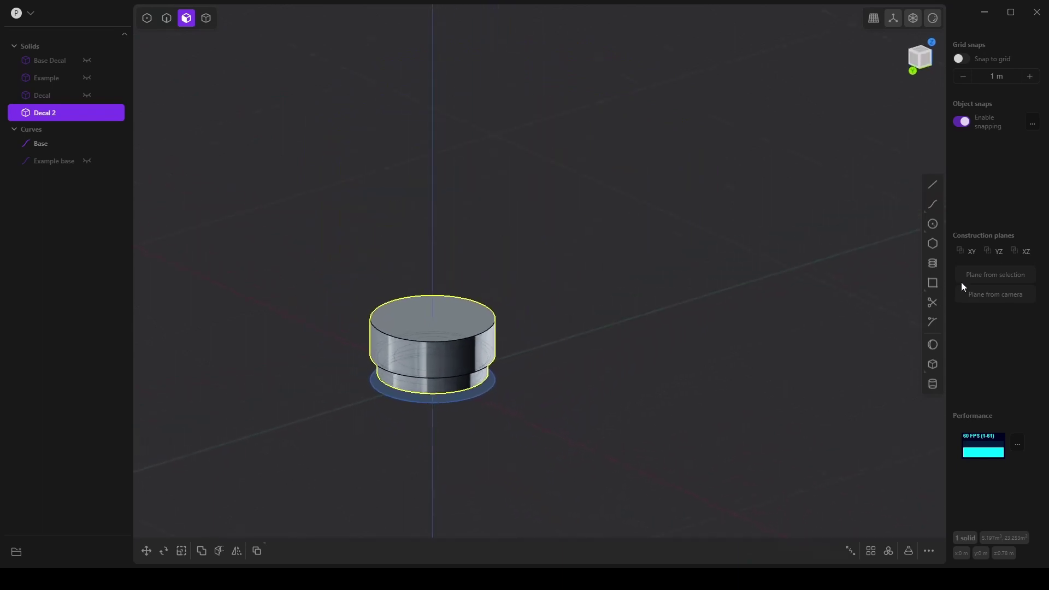
click(933, 282)
shift+middle_drag(612, 377, 567, 359)
scroll(567, 359, down, 2)
shift+middle_drag(510, 389, 421, 375)
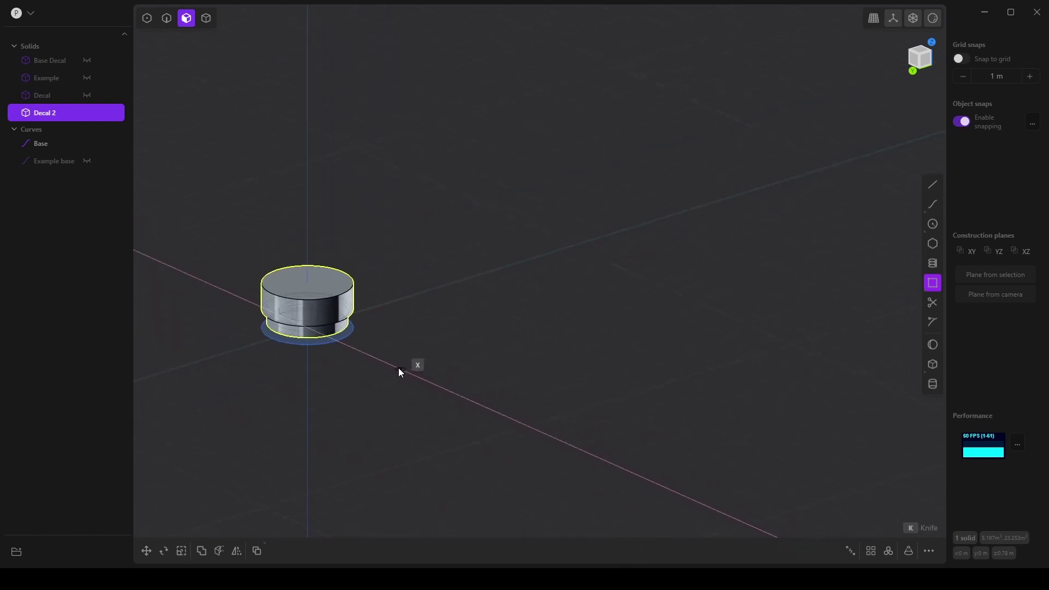
click(394, 367)
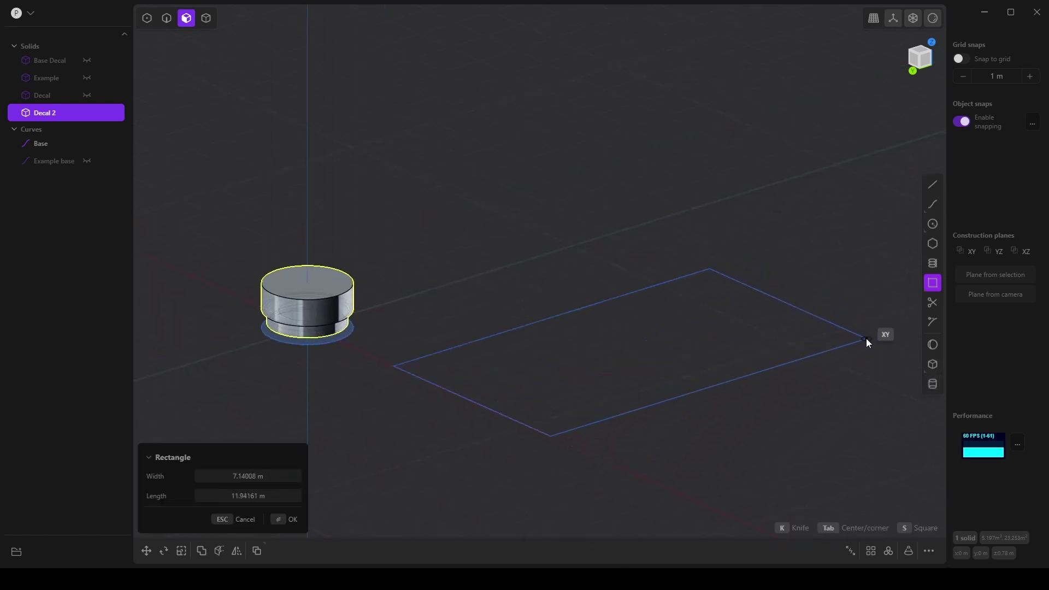
click(647, 388)
- Extrude the rectangle about 2.48104 m into box Solid 30
key(x)
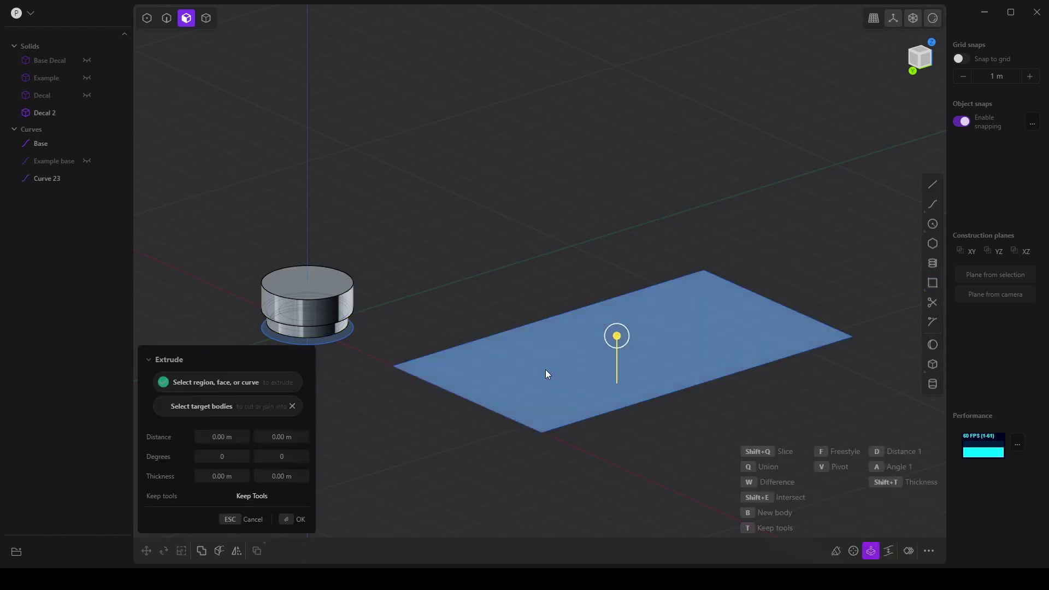
drag(617, 336, 621, 254)
key(Return)
middle_drag(449, 391, 395, 292)
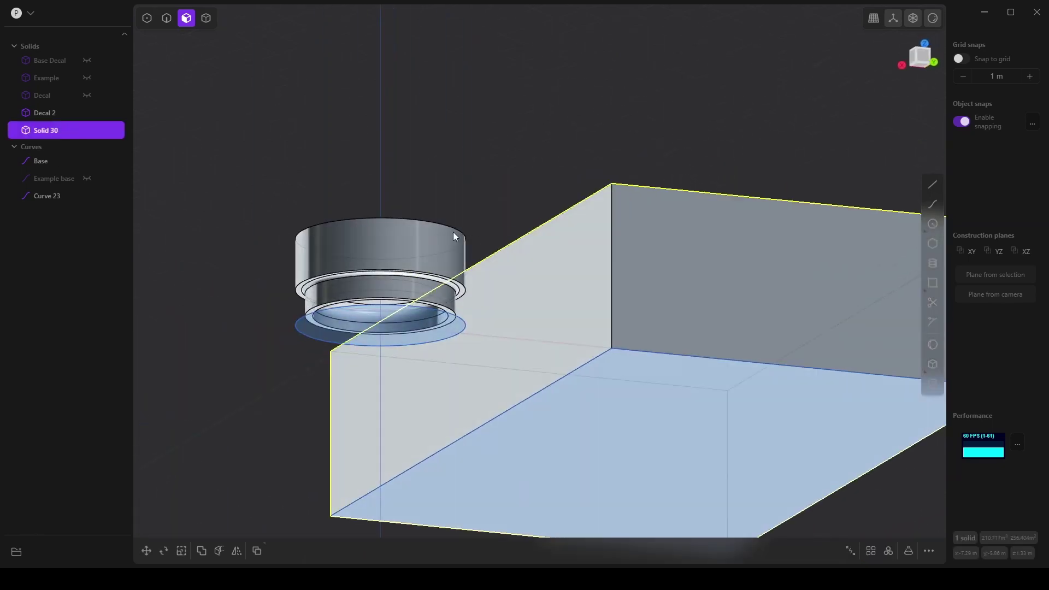
middle_drag(432, 245, 617, 263)
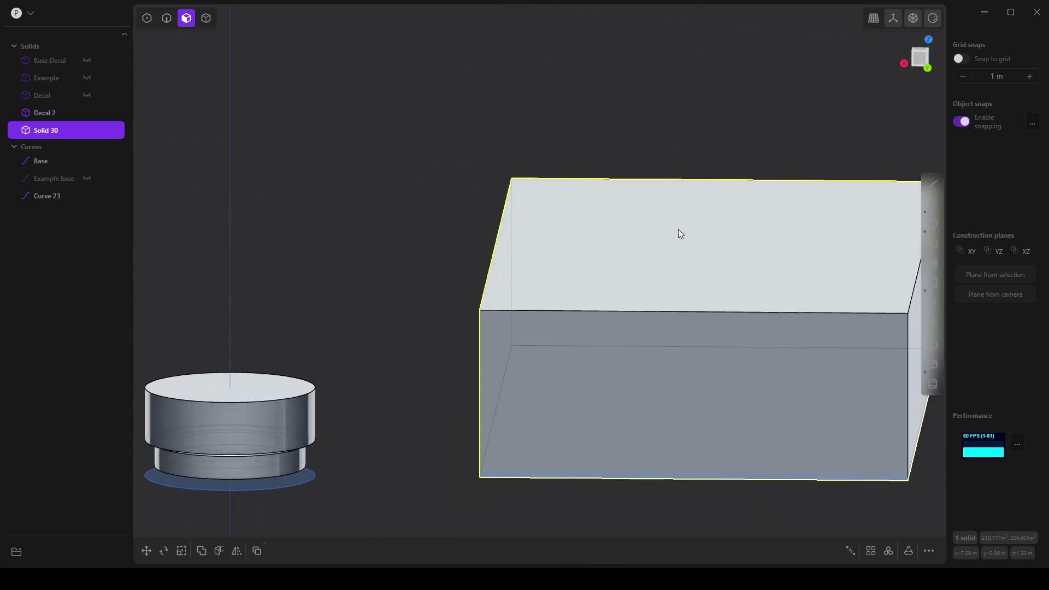
middle_drag(679, 232, 356, 349)
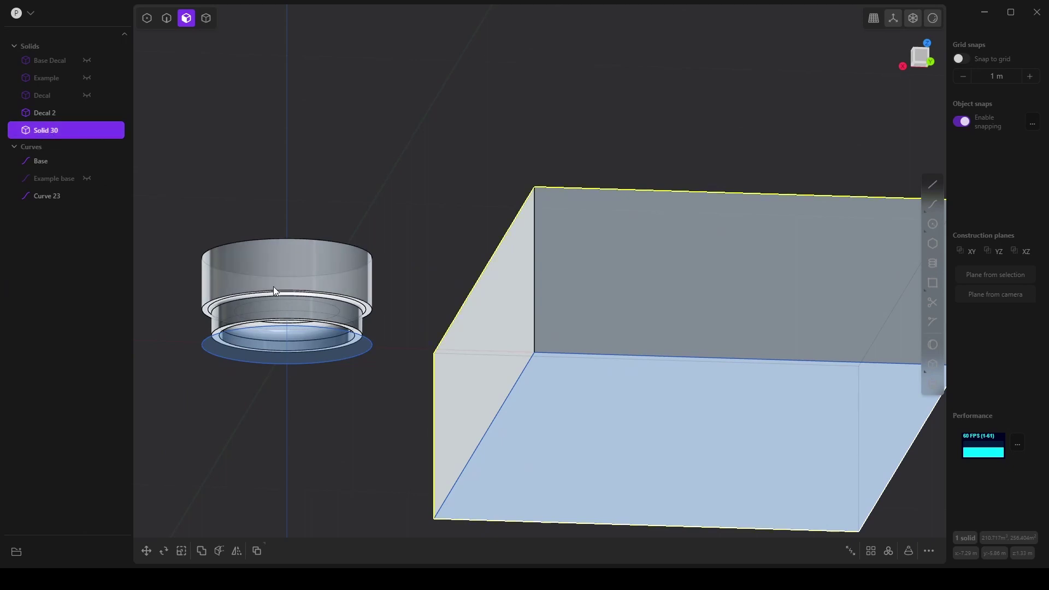
- Duplicate the Decal 2 cylinder and name the copy Decal 2
click(47, 115)
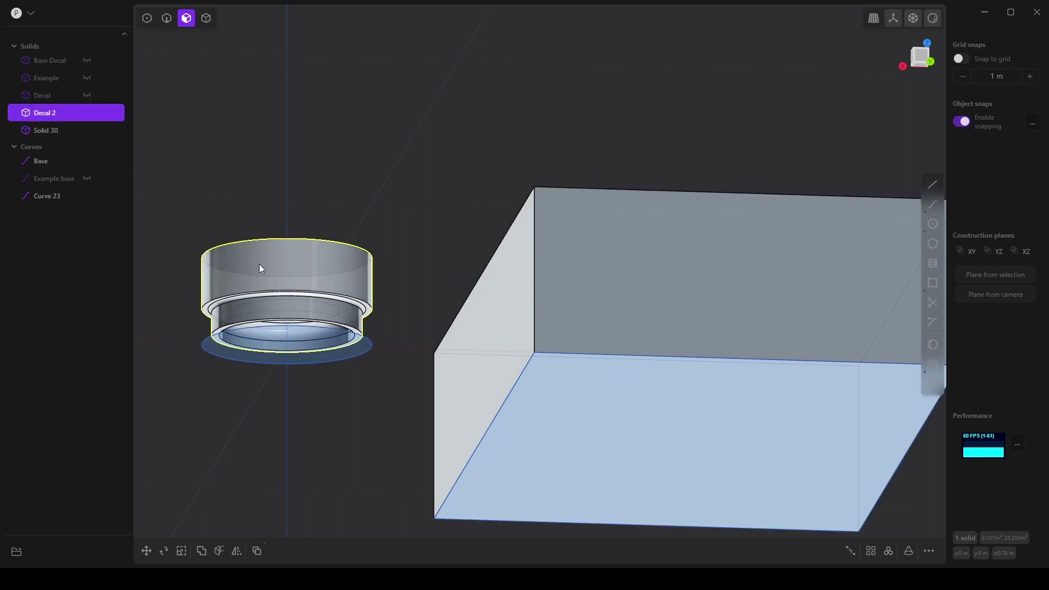
key(ctrl+d)
double_click(42, 146)
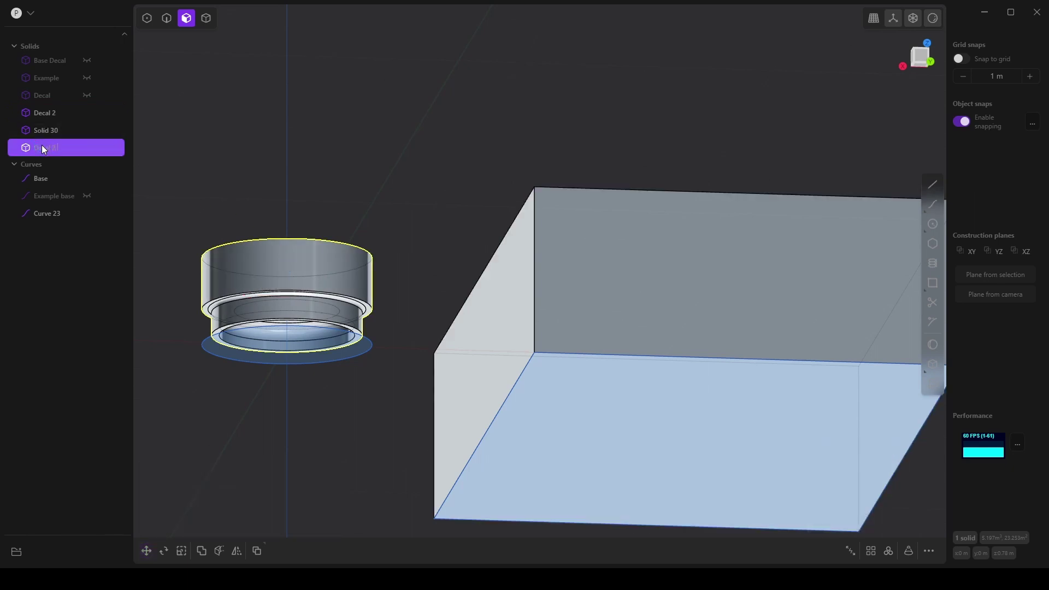
text(Decal 2)
key(Return)
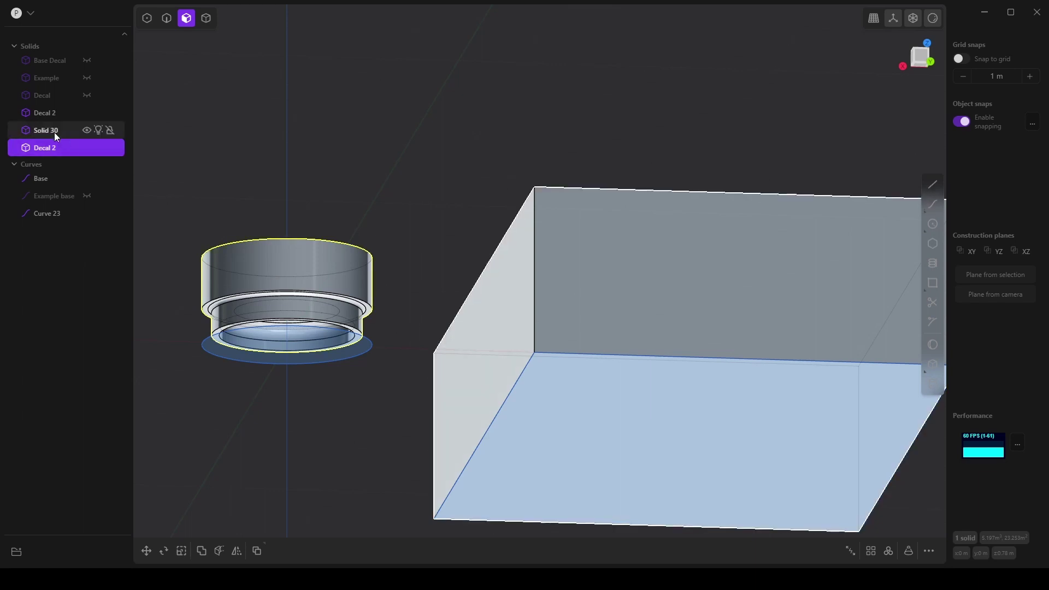
- Rename the box Solid 30 to 'Example 2'
double_click(49, 130)
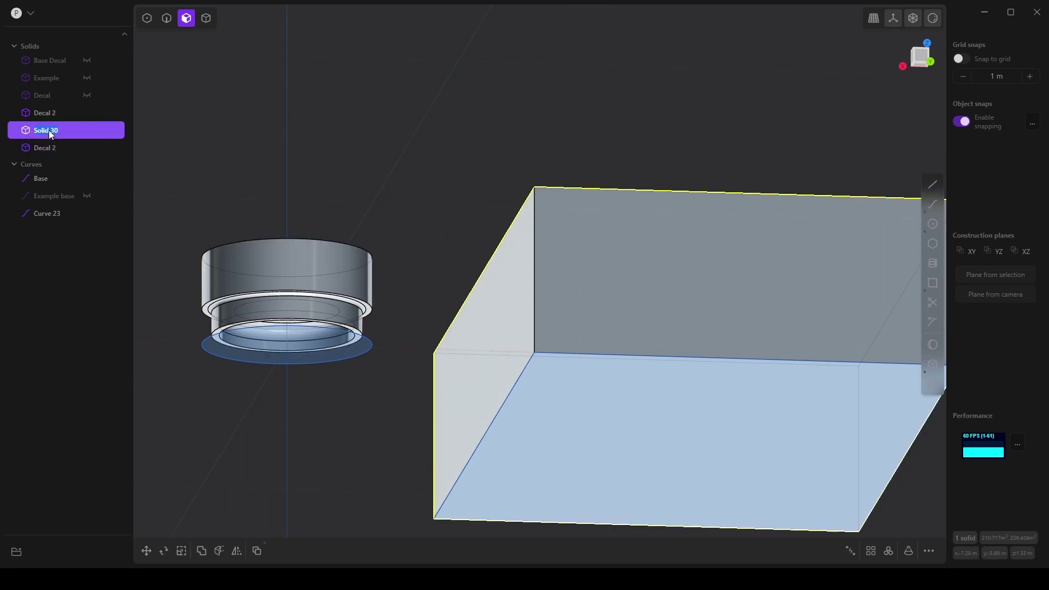
text(Example 2)
key(Return)
- Begin an offset on the cylinder's outer side face
middle_drag(571, 365, 449, 375)
click(339, 222)
key(o)
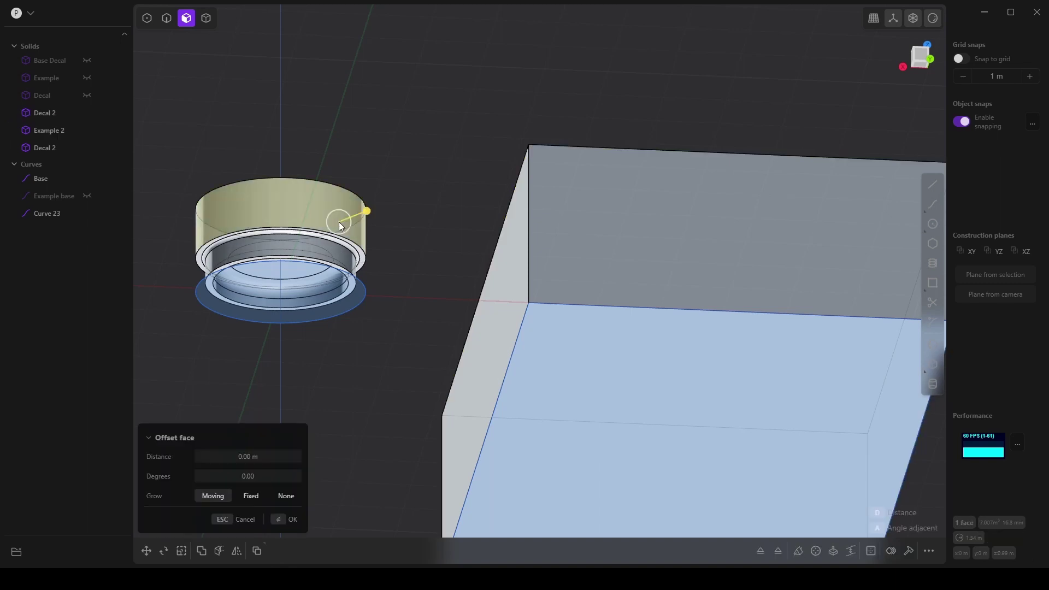
- Return to whole-solid selection and select the Decal 2 cylinder
click(206, 18)
click(258, 172)
click(267, 207)
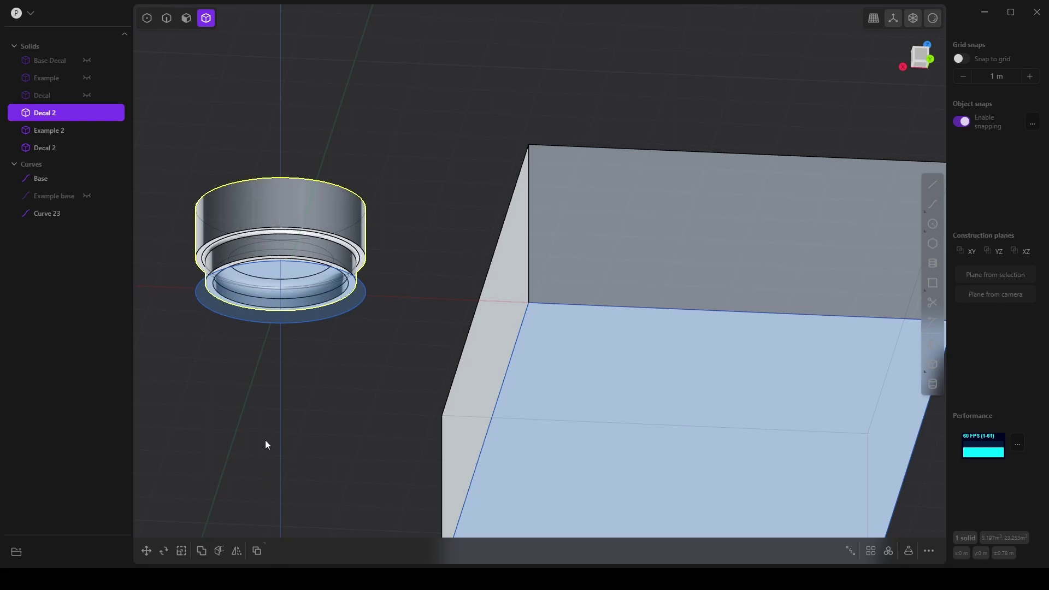
- Move Decal 2 by its centre point onto the box top, near -7.36, -2.67, 2.10 m
click(146, 551)
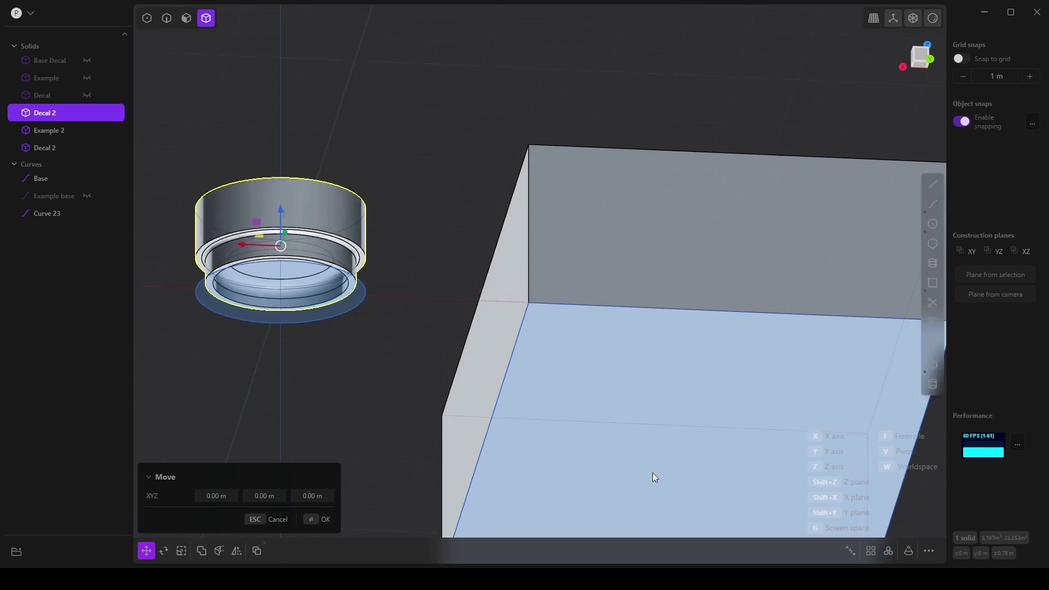
scroll(653, 474, down, 3)
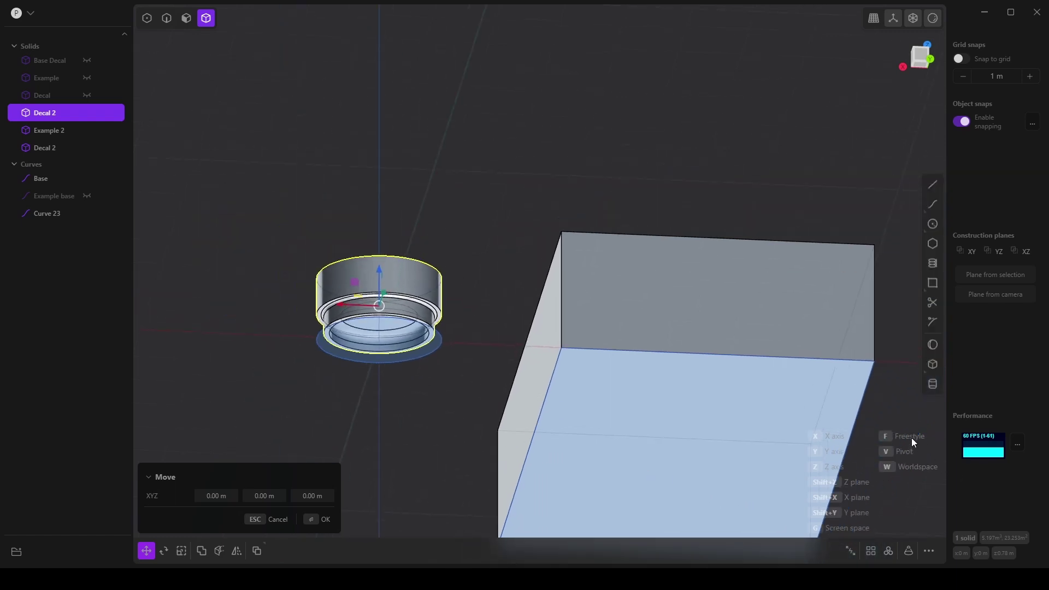
middle_drag(476, 420, 420, 425)
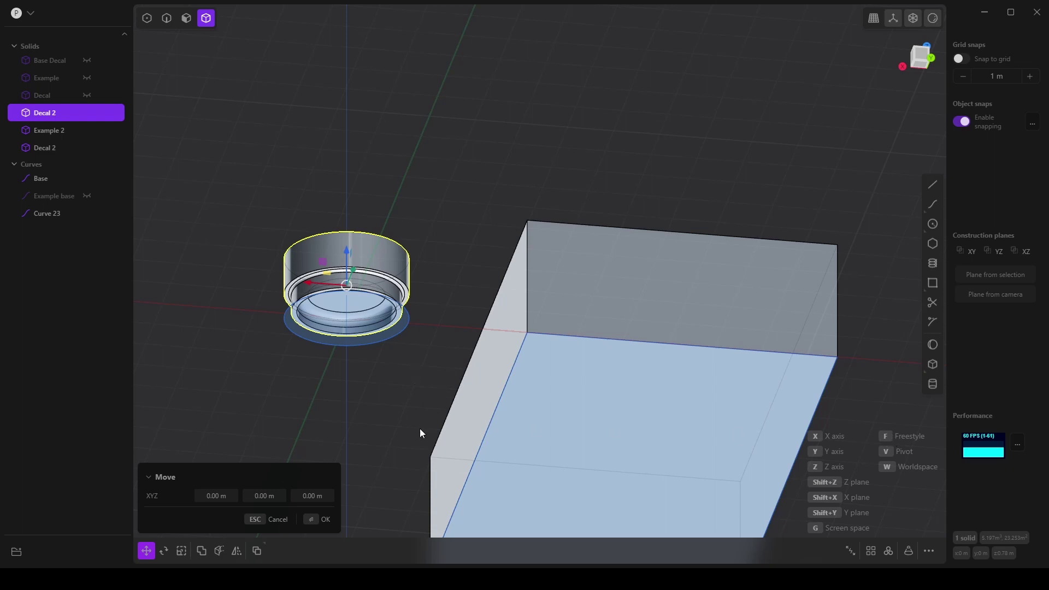
middle_drag(421, 432, 468, 460)
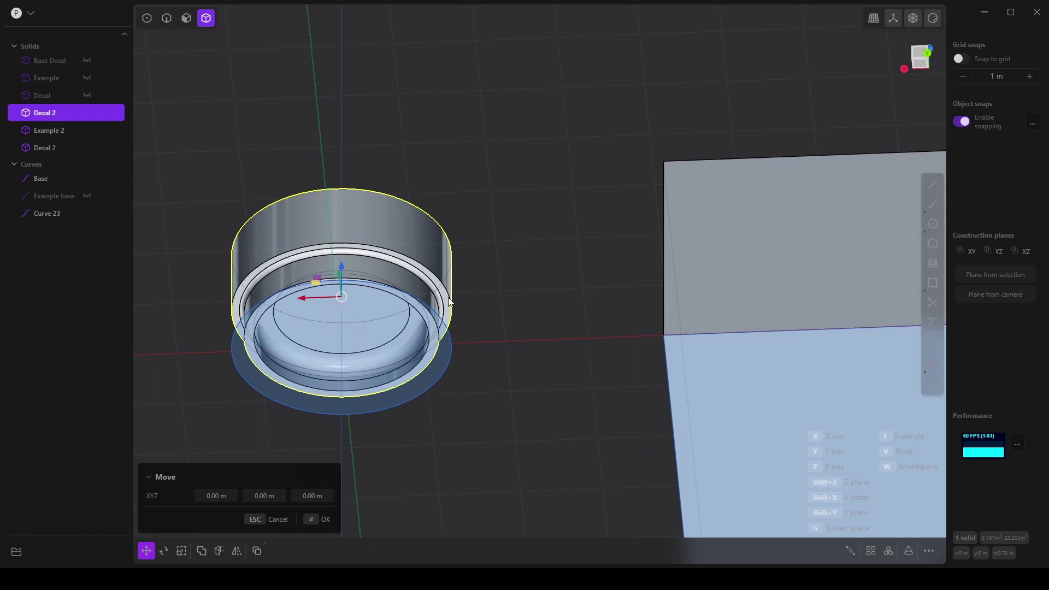
mouse_move(387, 372)
middle_down()
mouse_move(382, 385)
mouse_move(398, 382)
middle_up()
middle_drag(544, 419, 527, 407)
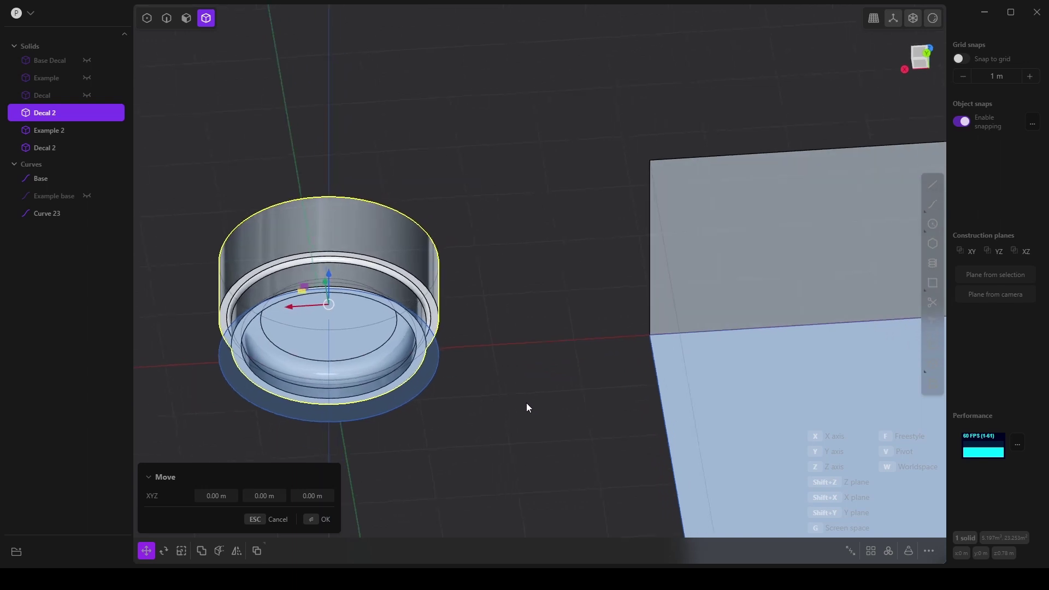
key(f)
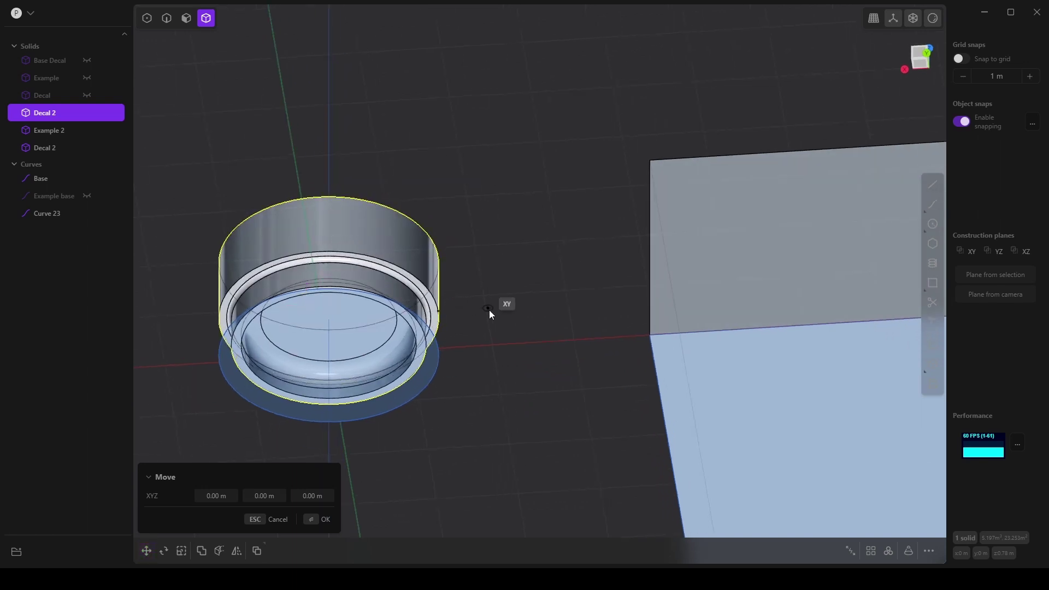
click(438, 312)
scroll(618, 395, down, 3)
scroll(622, 397, down, 2)
middle_drag(627, 393, 613, 416)
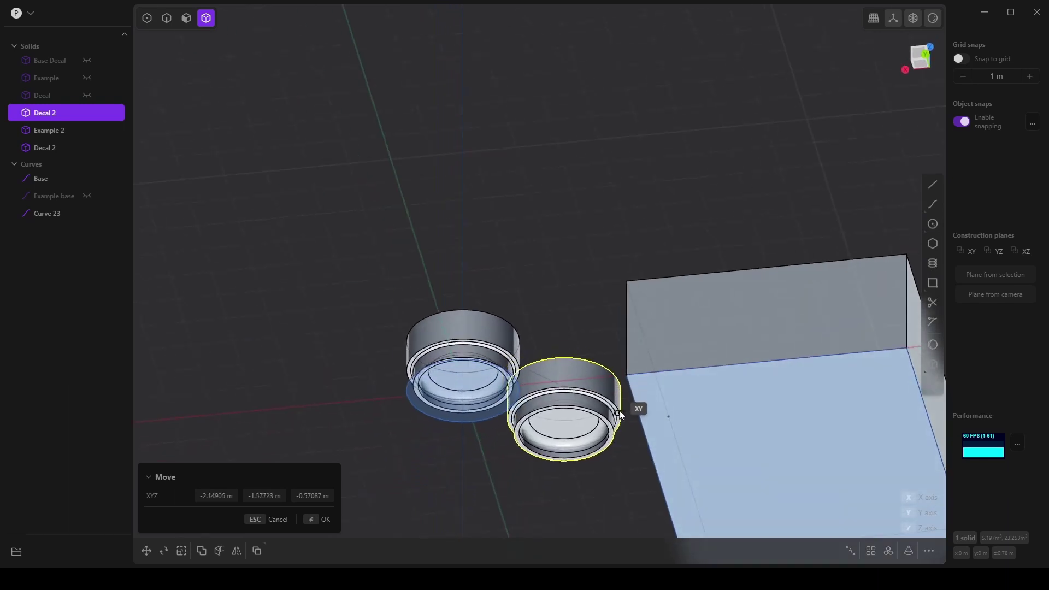
middle_drag(590, 382, 548, 463)
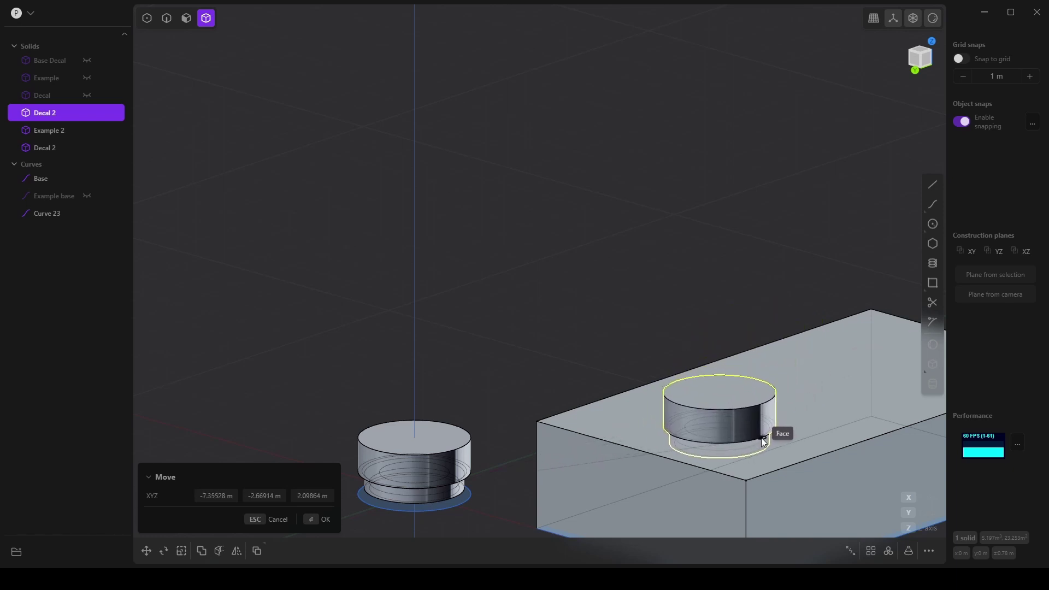
- Drop the cutter onto the box top, then select Example 2 and Decal 2
click(764, 442)
middle_drag(732, 475, 605, 336)
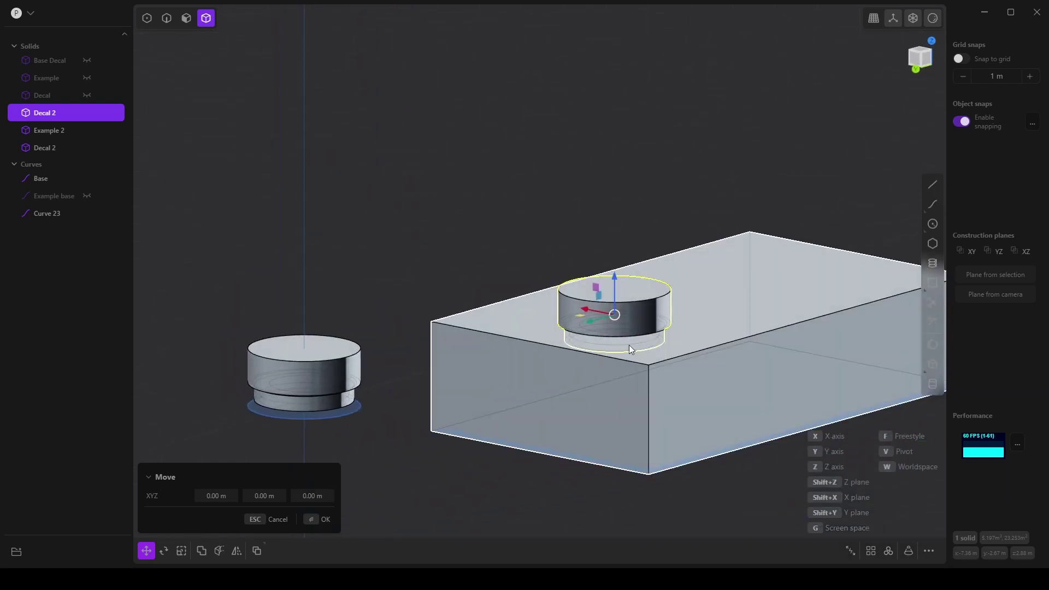
click(64, 132)
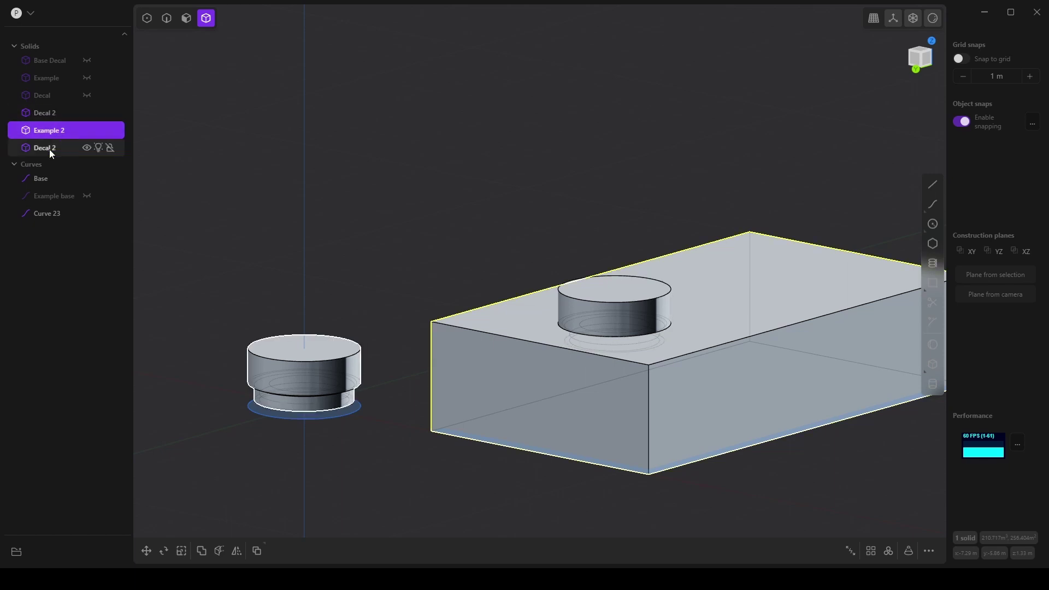
shift+click(50, 112)
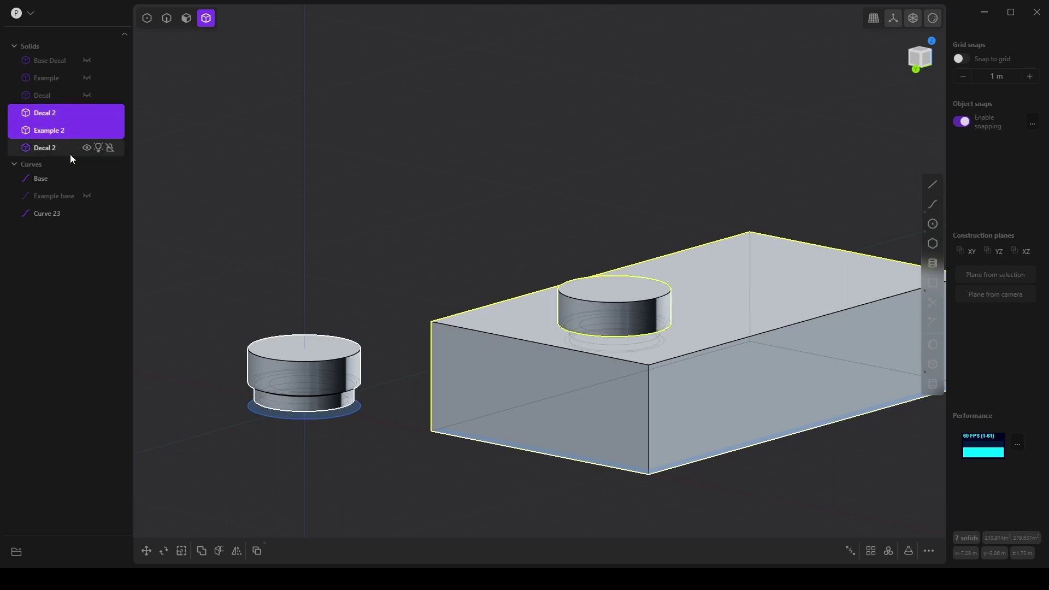
- Subtract Decal 2 from Example 2 with a Difference boolean, cutting the ring recess
click(199, 551)
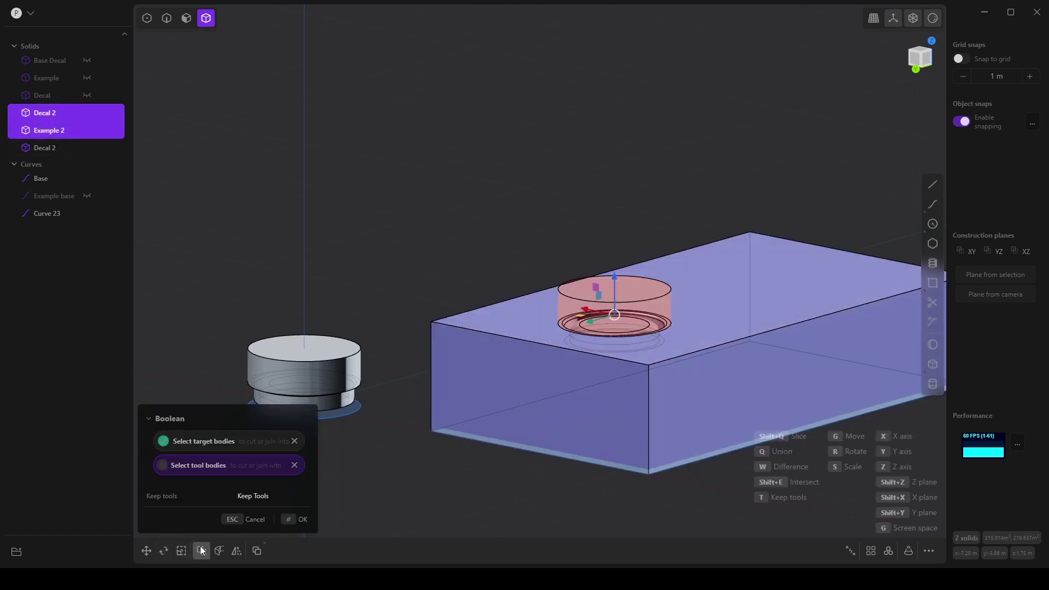
click(301, 525)
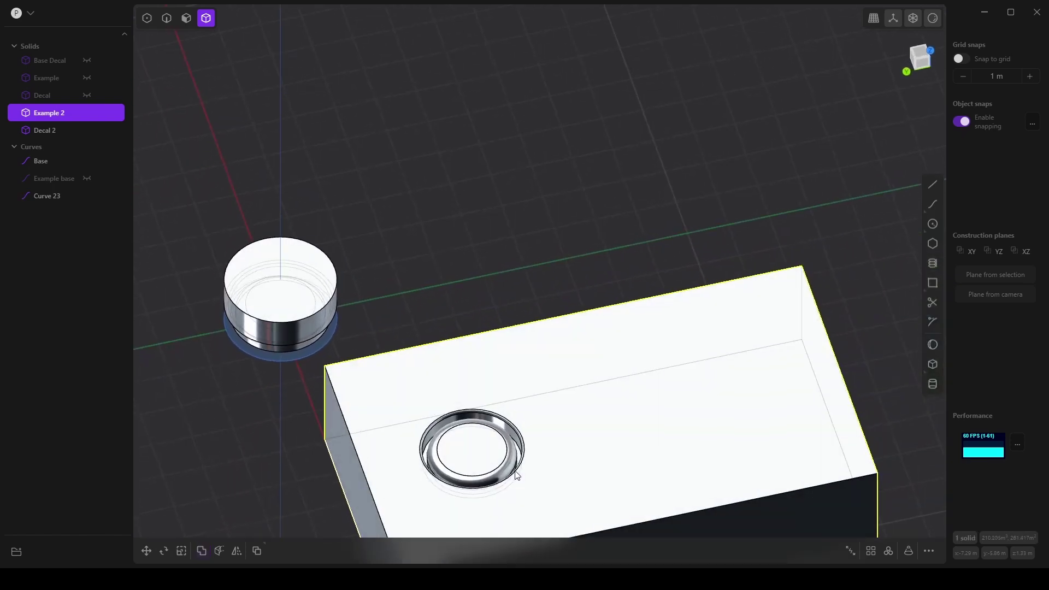
middle_drag(517, 475, 306, 306)
scroll(541, 427, up, 2)
- Duplicate the spare Decal 2 cutter and rename the Solid 34 copy to Decal 2
scroll(544, 423, down, 5)
click(38, 134)
key(ctrl+d)
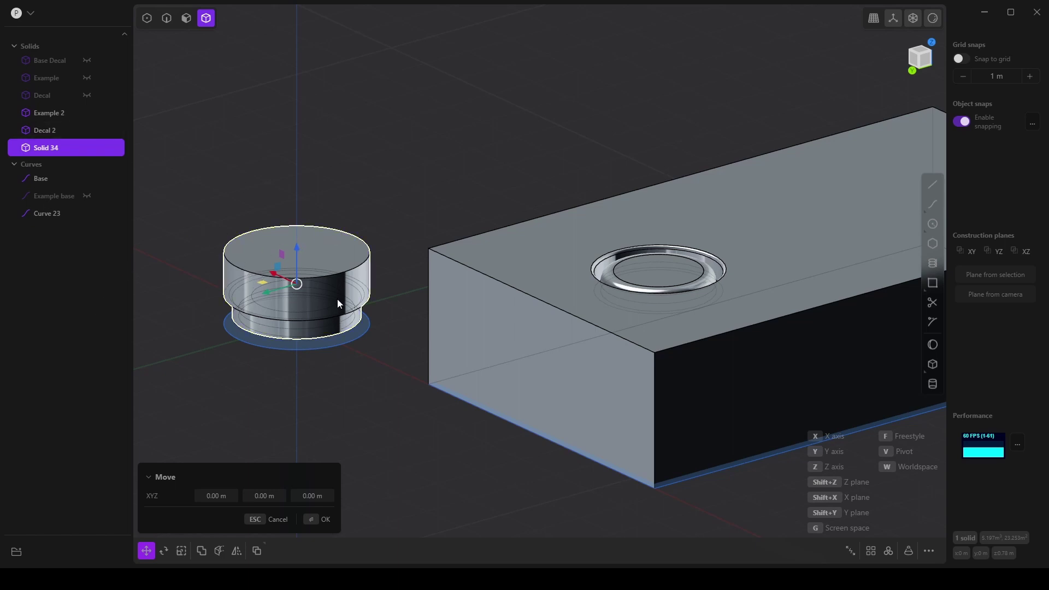
double_click(55, 147)
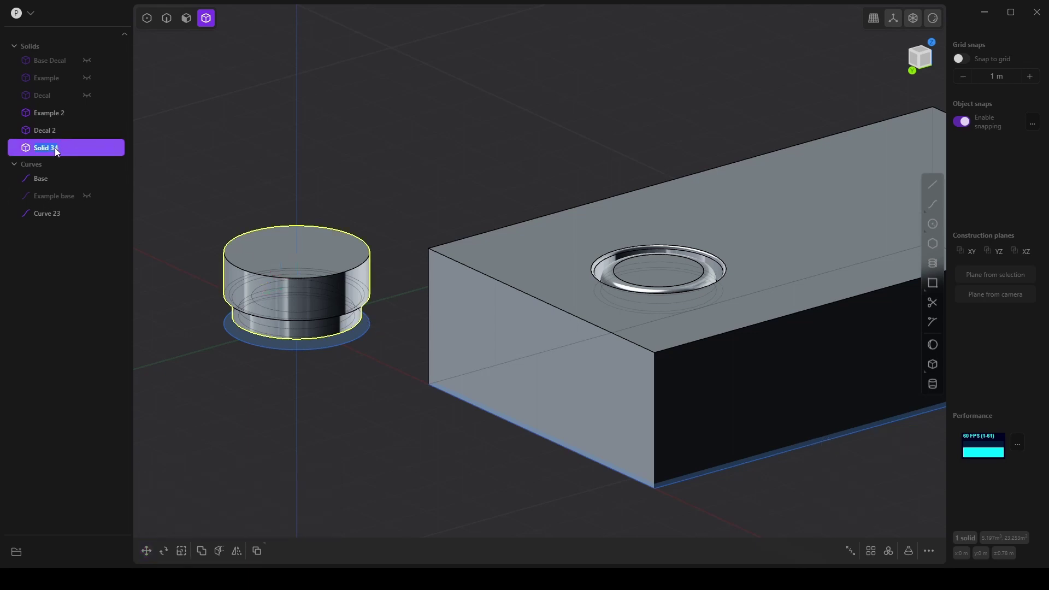
text(Decal 2)
key(Return)
- Move the new Decal 2 by its centre onto the far end of the box top
middle_drag(322, 306, 426, 364)
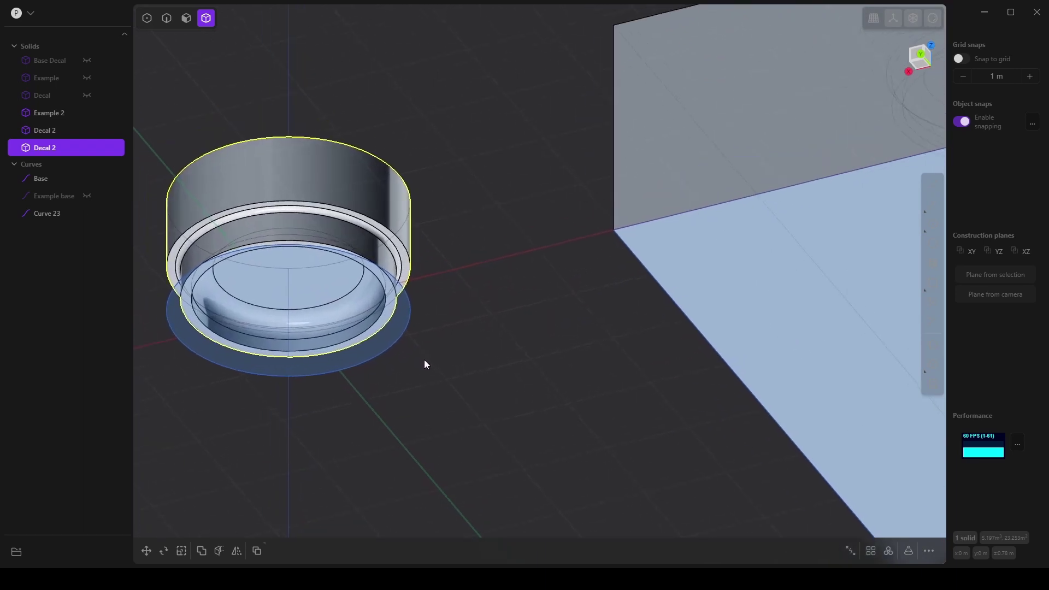
click(147, 551)
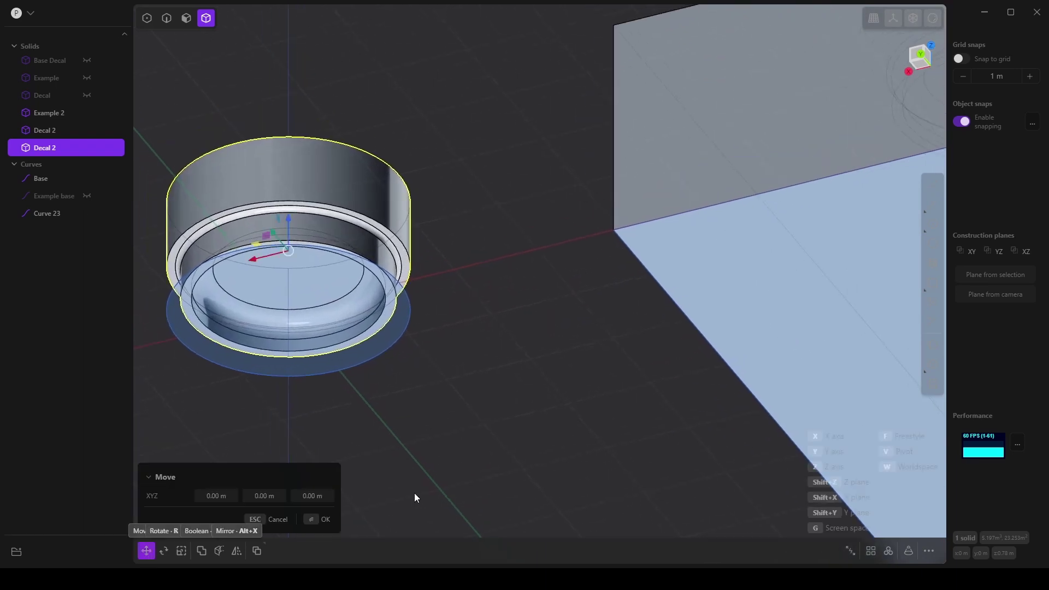
click(400, 239)
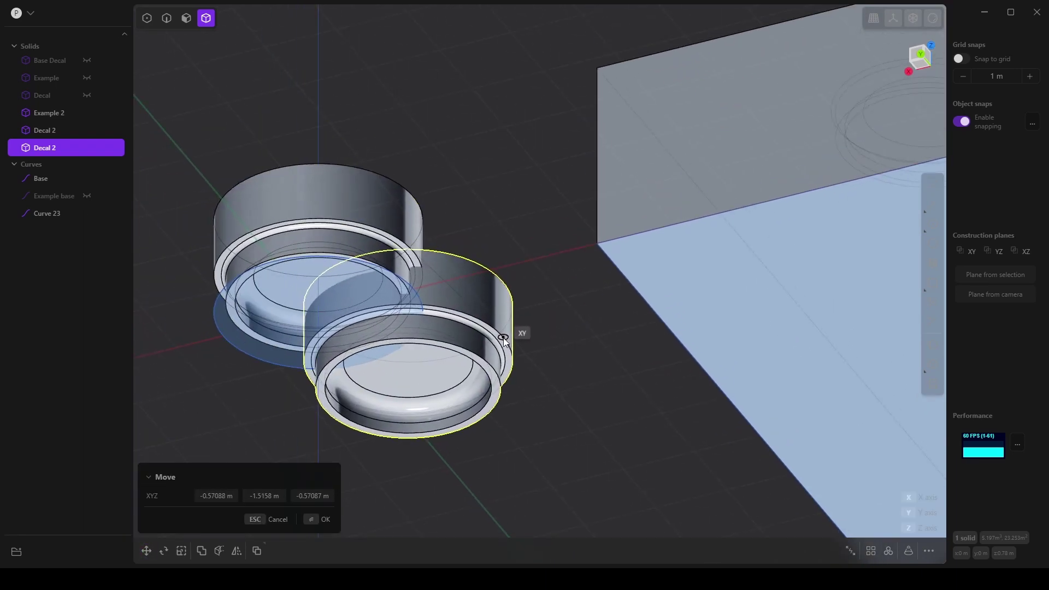
middle_drag(504, 339, 439, 389)
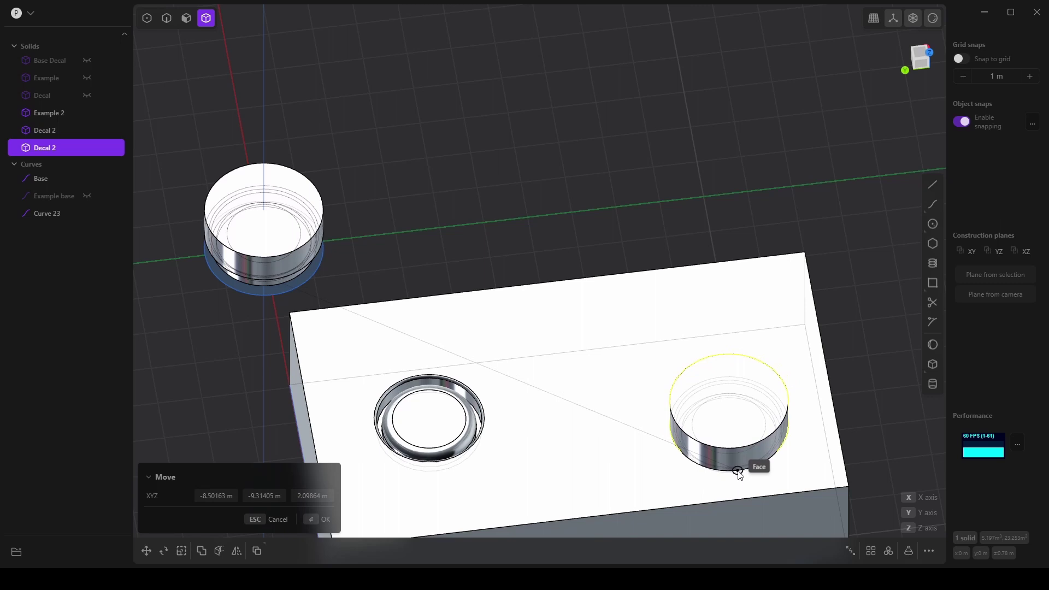
click(738, 473)
middle_drag(732, 484, 510, 324)
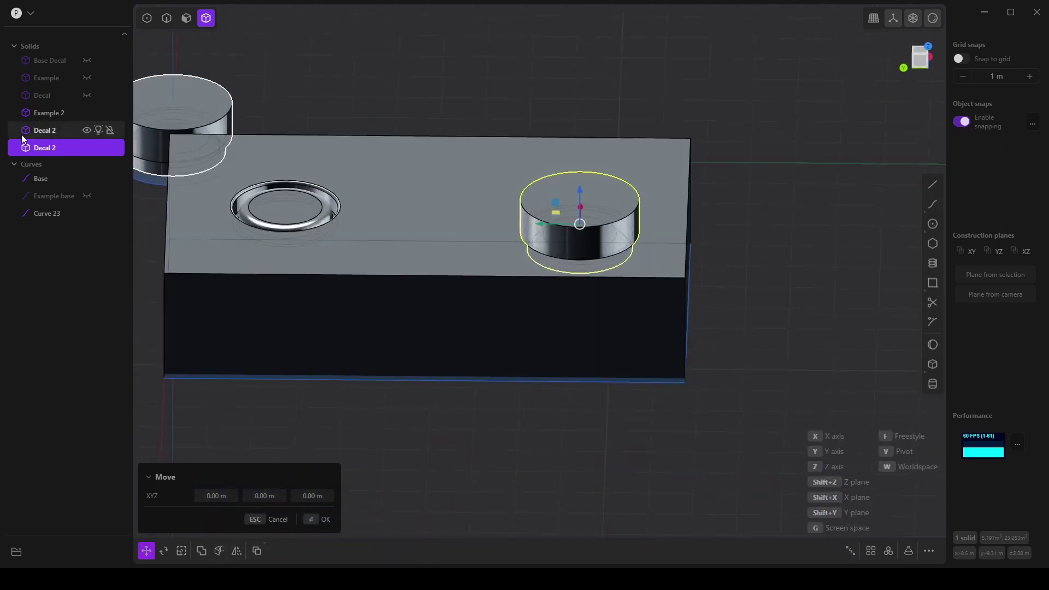
- Select Example 2 together with only the placed Decal 2 cutter in the outliner
click(46, 107)
shift+click(51, 148)
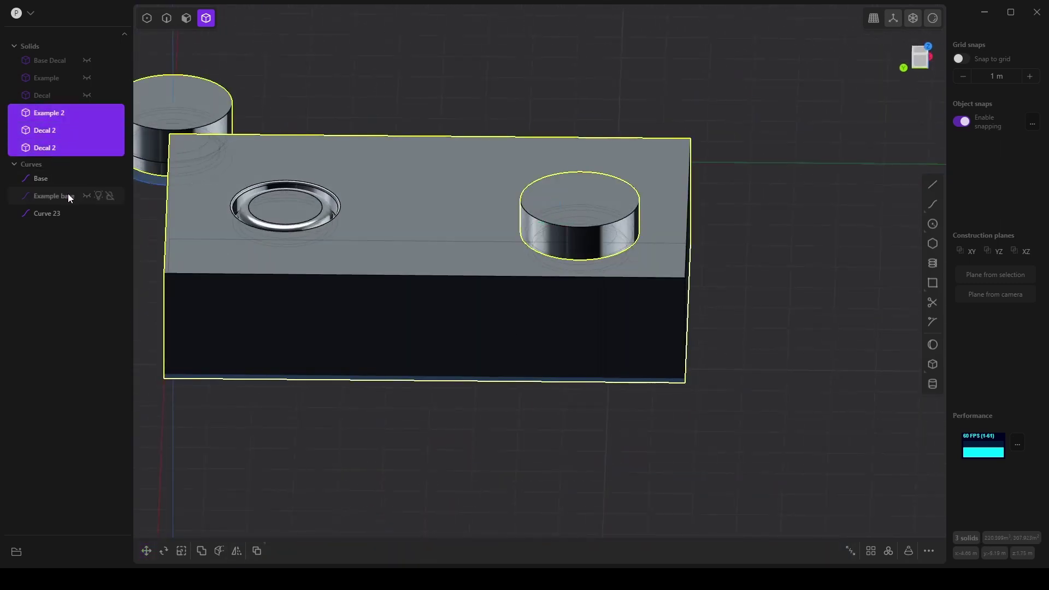
click(47, 112)
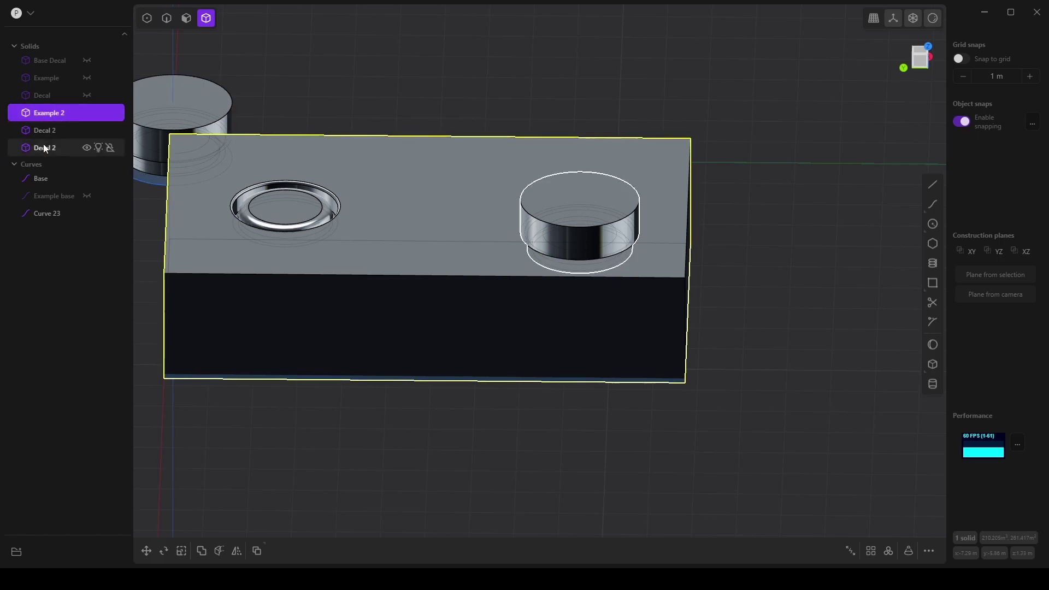
shift+click(45, 146)
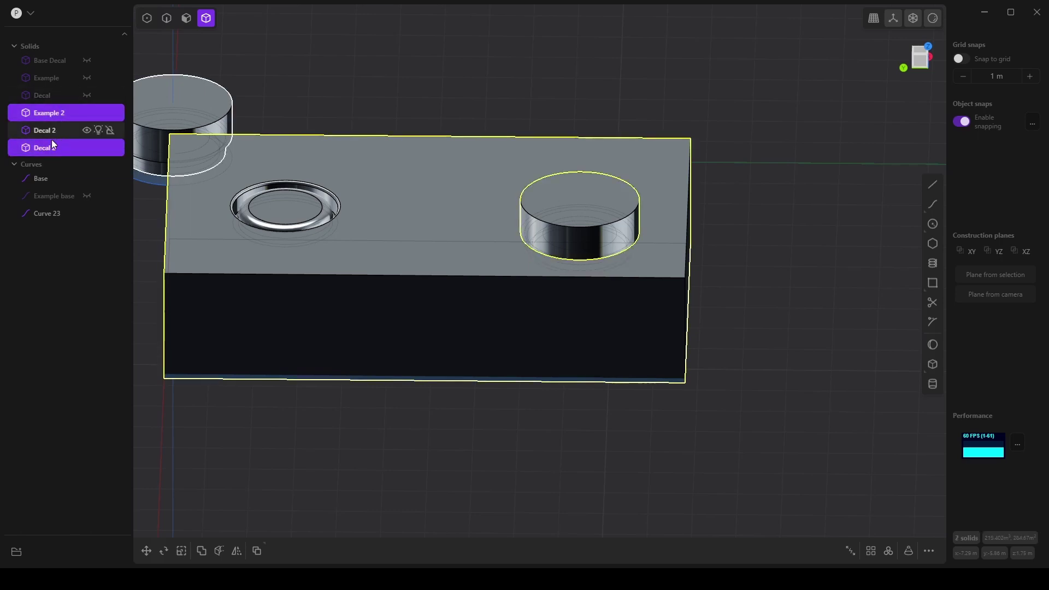
click(49, 121)
shift+click(48, 148)
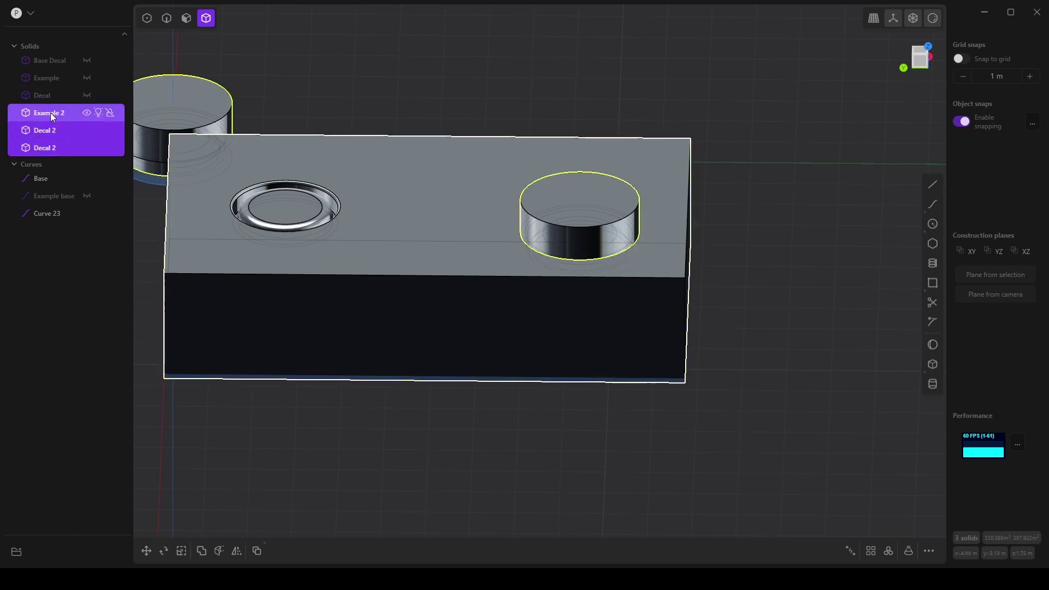
click(51, 112)
shift+click(54, 147)
click(55, 110)
shift+click(54, 149)
click(55, 110)
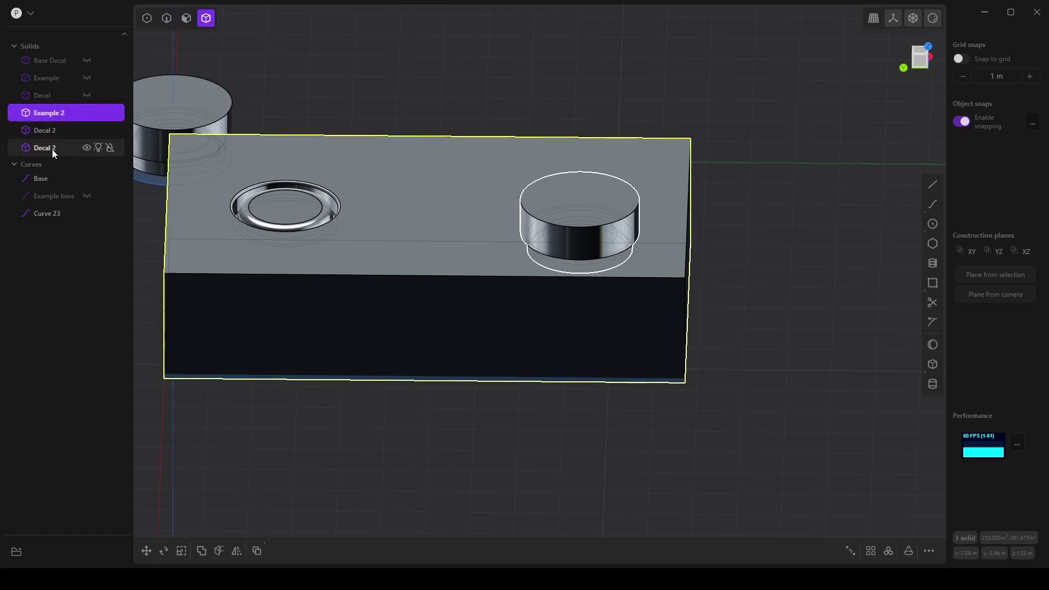
shift+click(52, 149)
click(54, 113)
shift+click(54, 151)
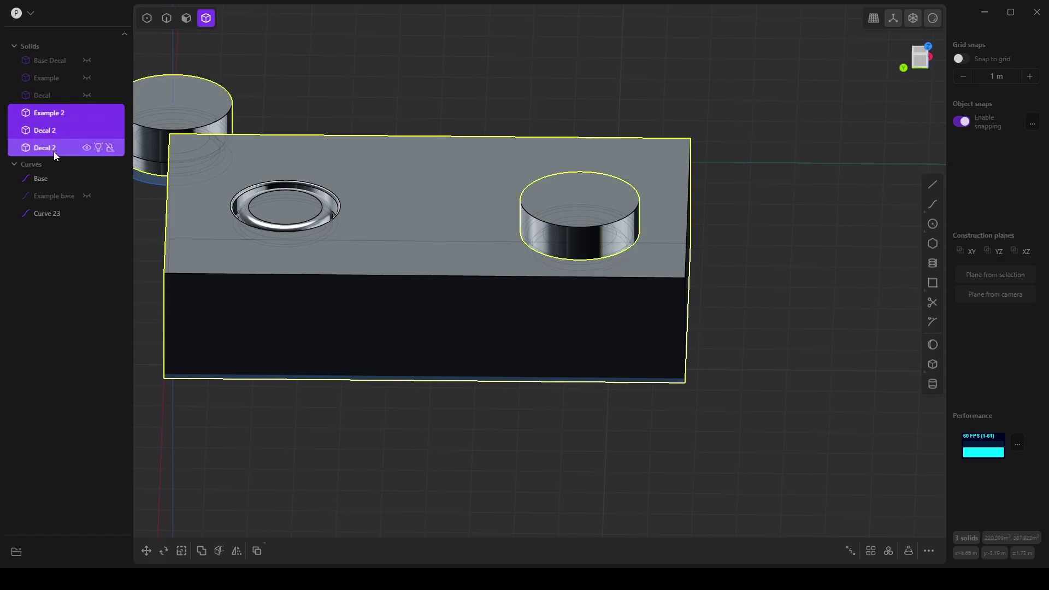
click(16, 120)
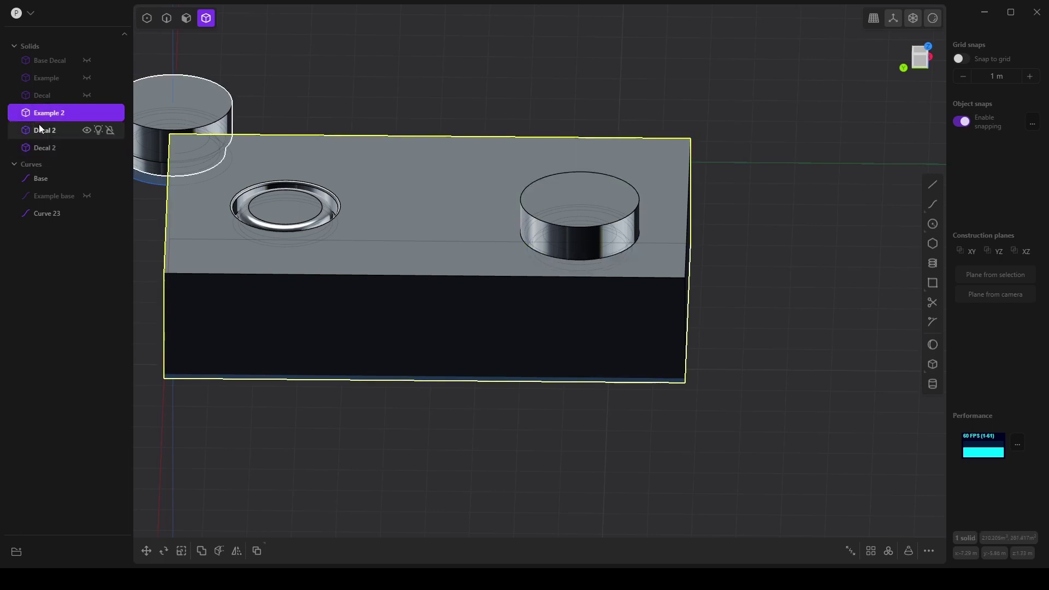
ctrl+click(47, 152)
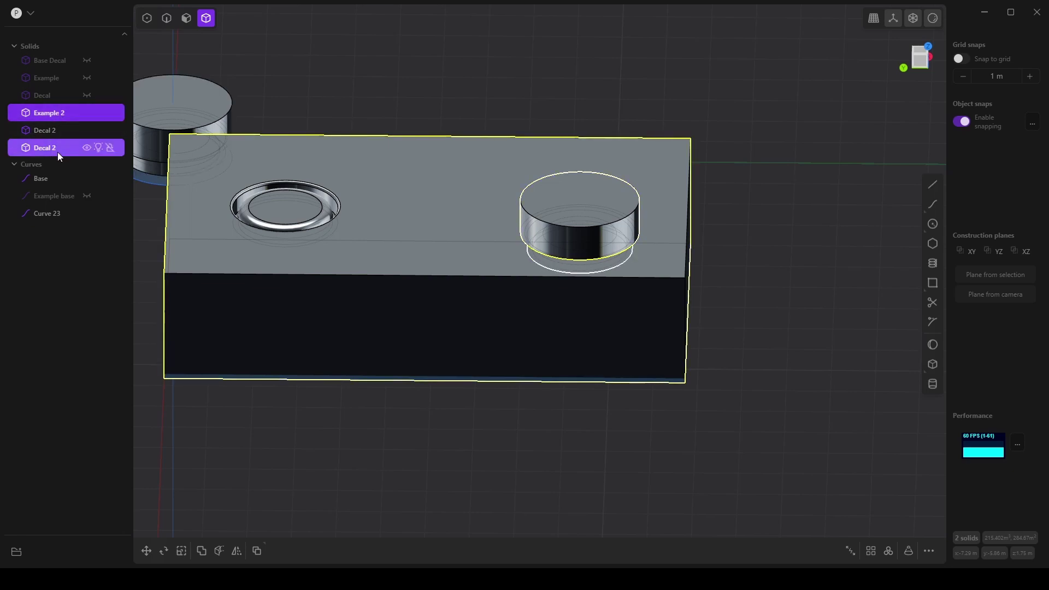
- Subtract the cutter from Example 2 with a Difference boolean, cutting the second recess
middle_drag(368, 347, 412, 434)
click(202, 551)
click(299, 520)
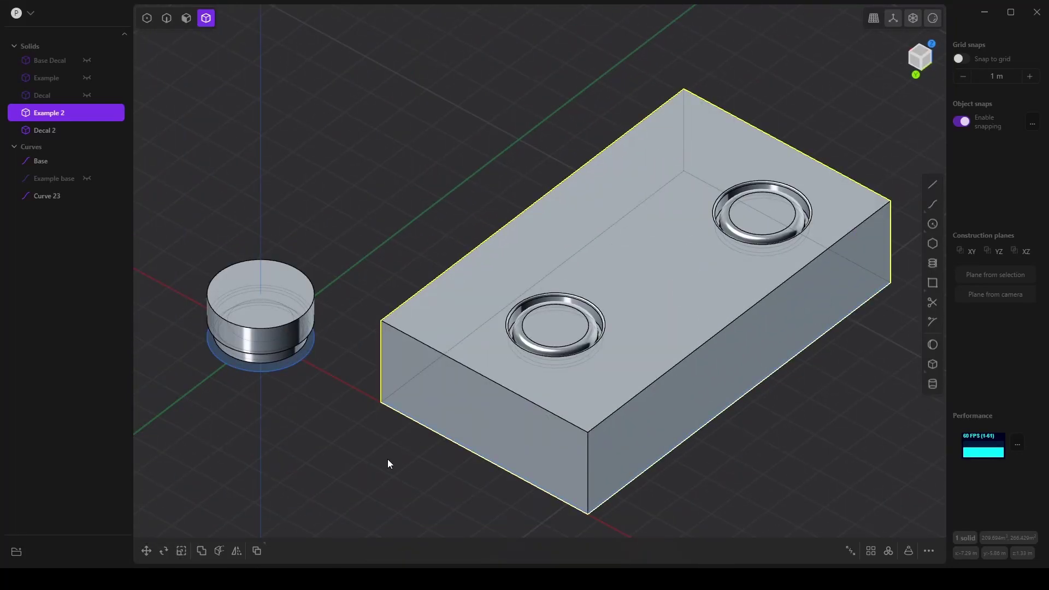